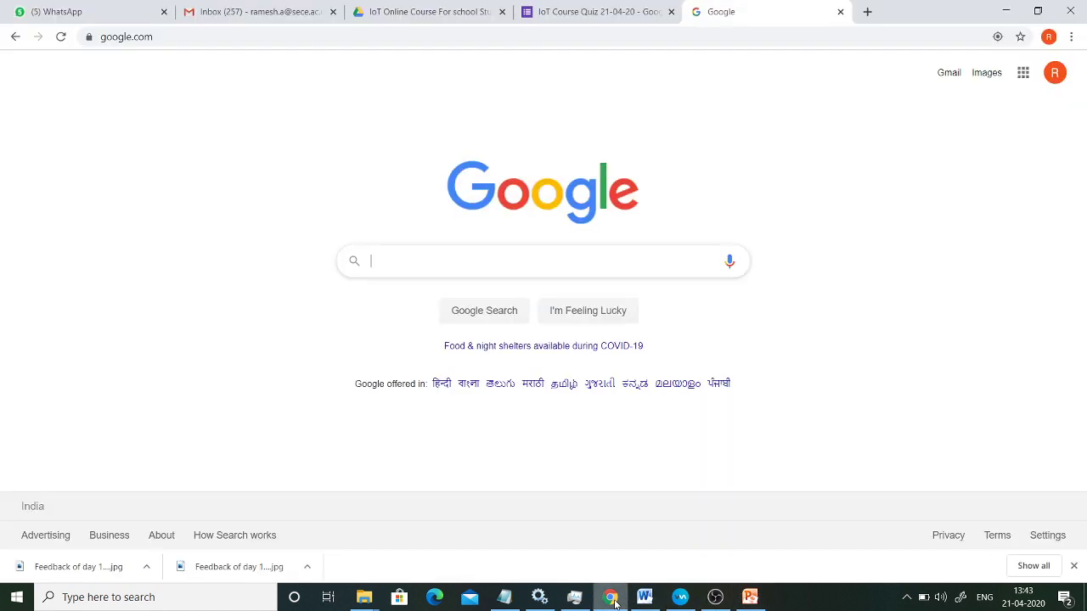
Search Google for 'tinkercad' and open the tinkercad.com result in a new tab
type("tin")
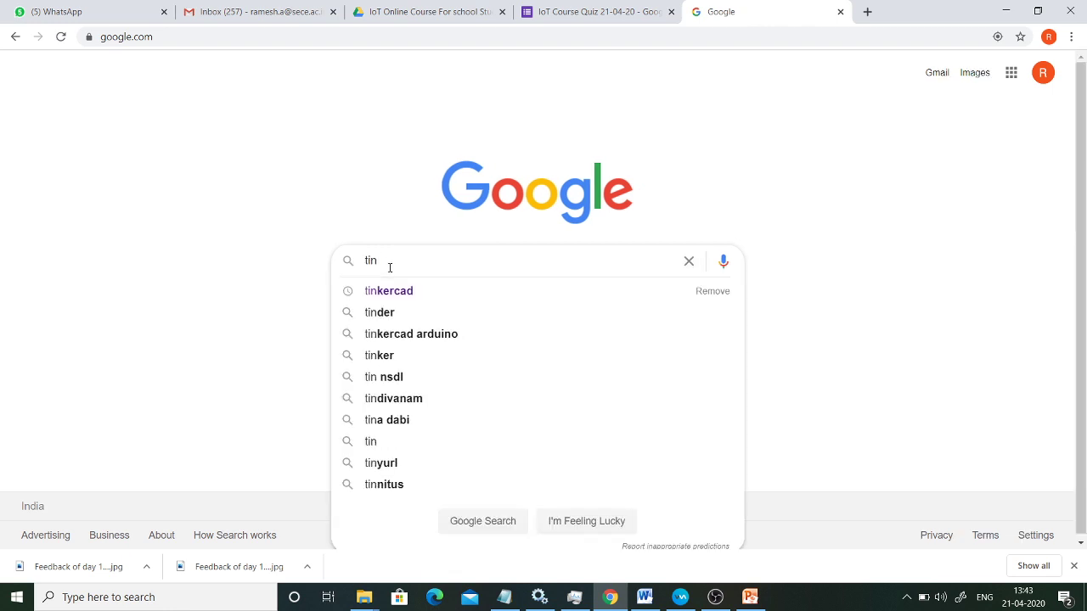
left_click(405, 297)
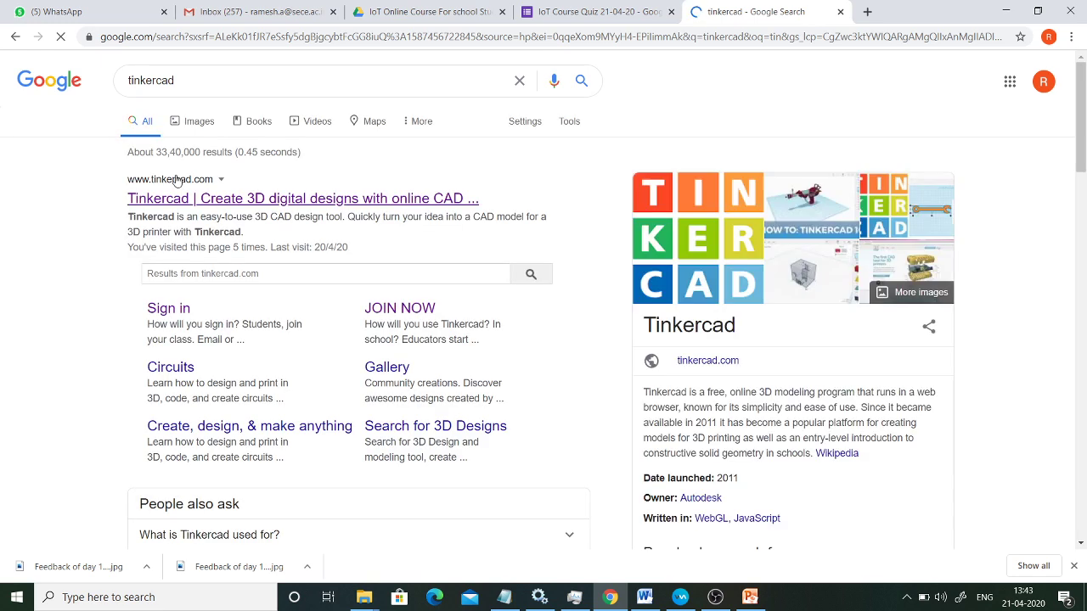
right_click(262, 204)
left_click(310, 211)
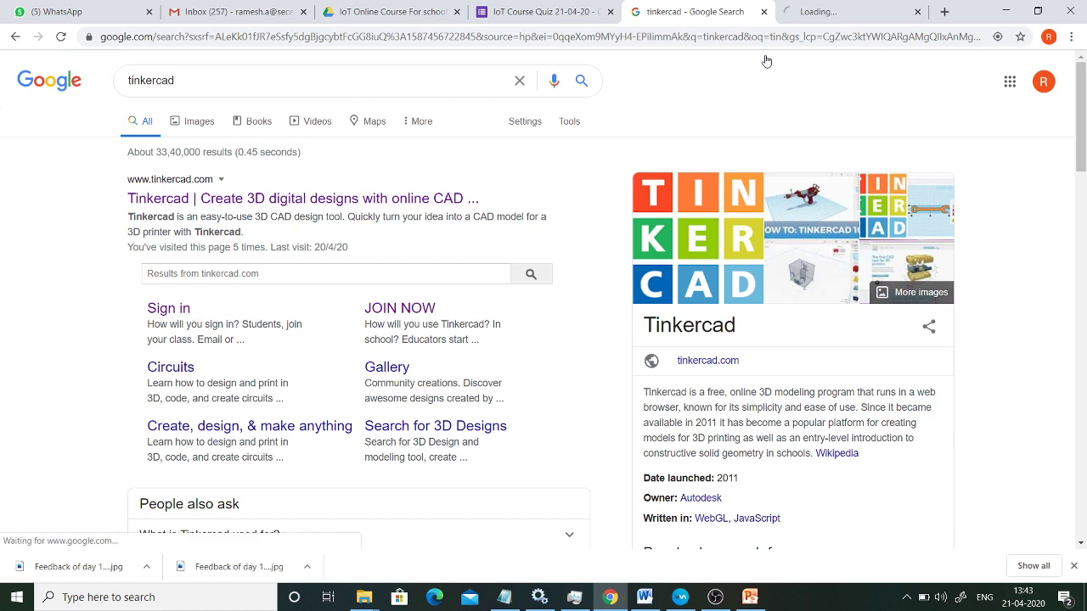
left_click(851, 14)
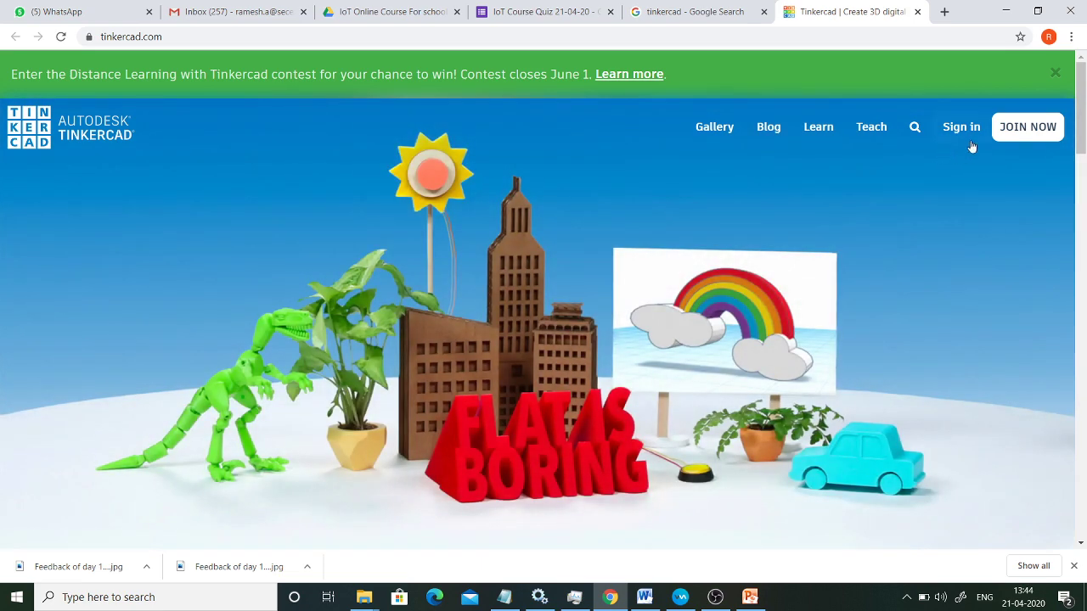
Log in to Tinkercad using Sign in with Google and the chosen Google account
left_click(1025, 132)
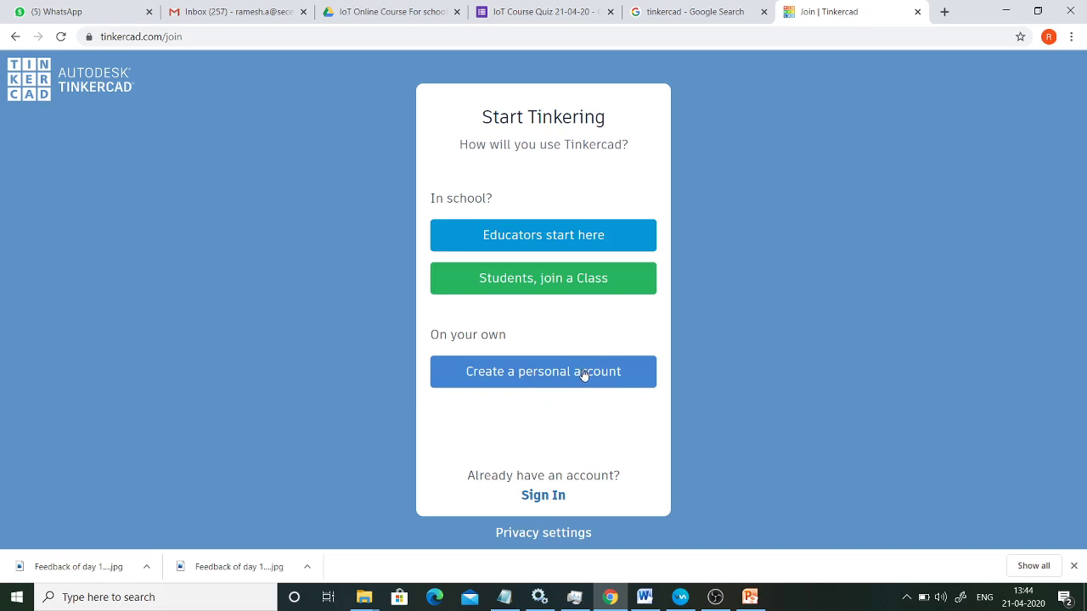
left_click(15, 39)
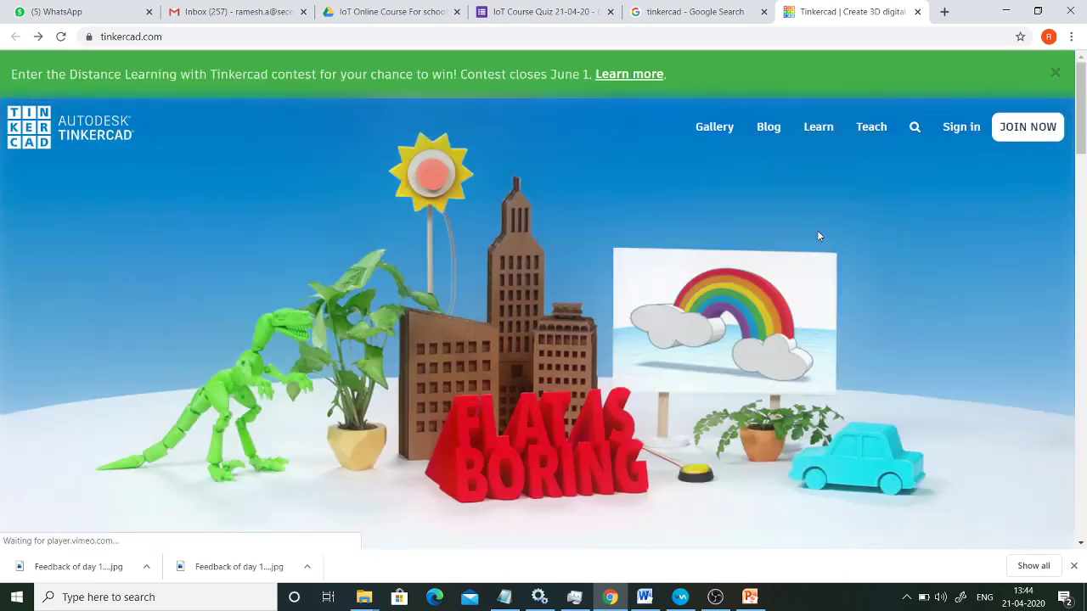
left_click(960, 129)
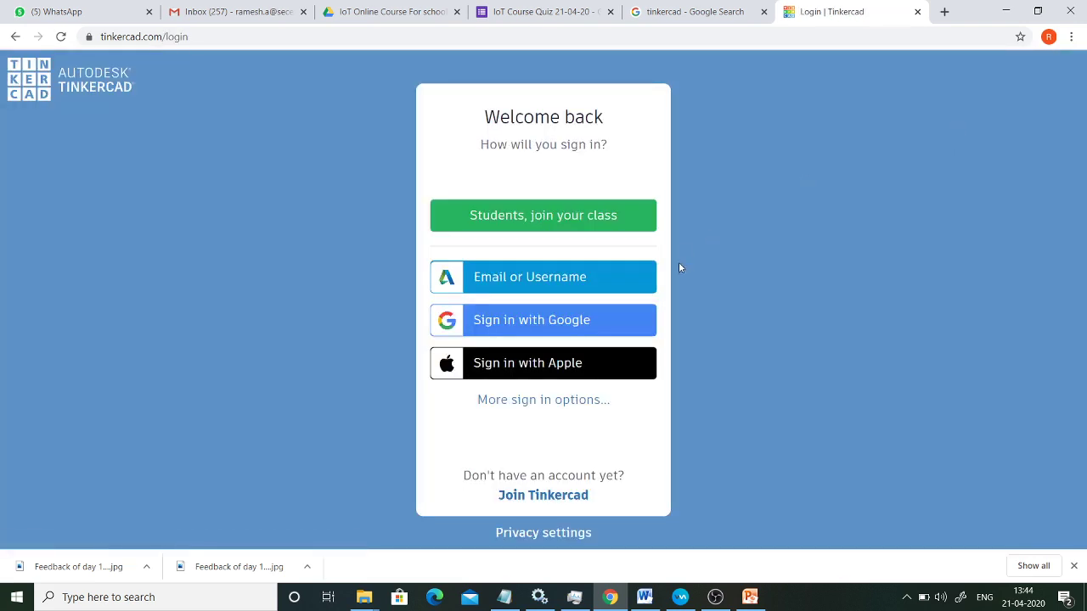
left_click(537, 326)
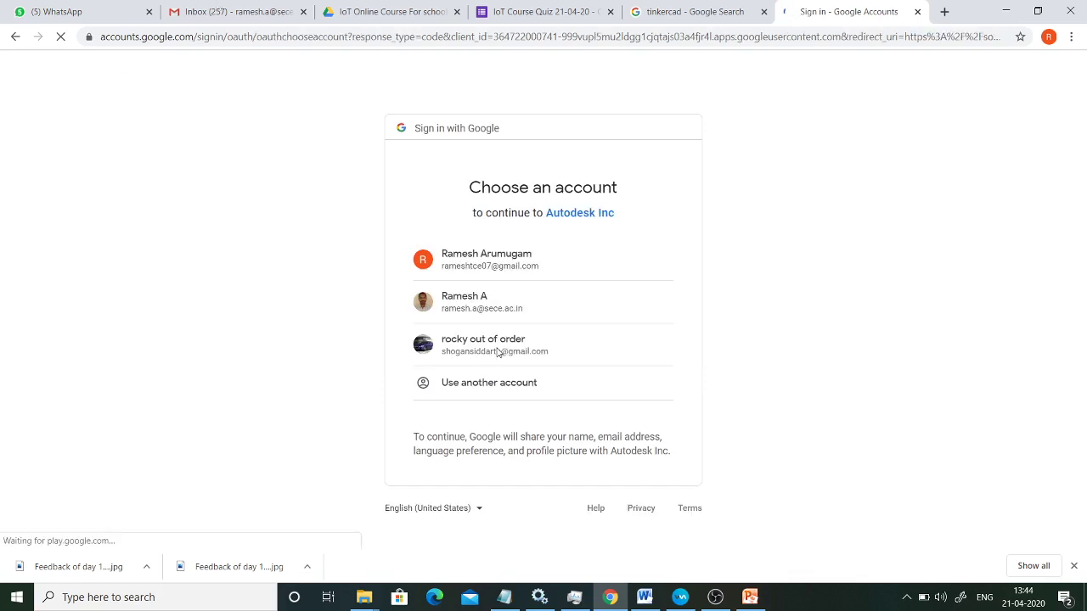
left_click(498, 352)
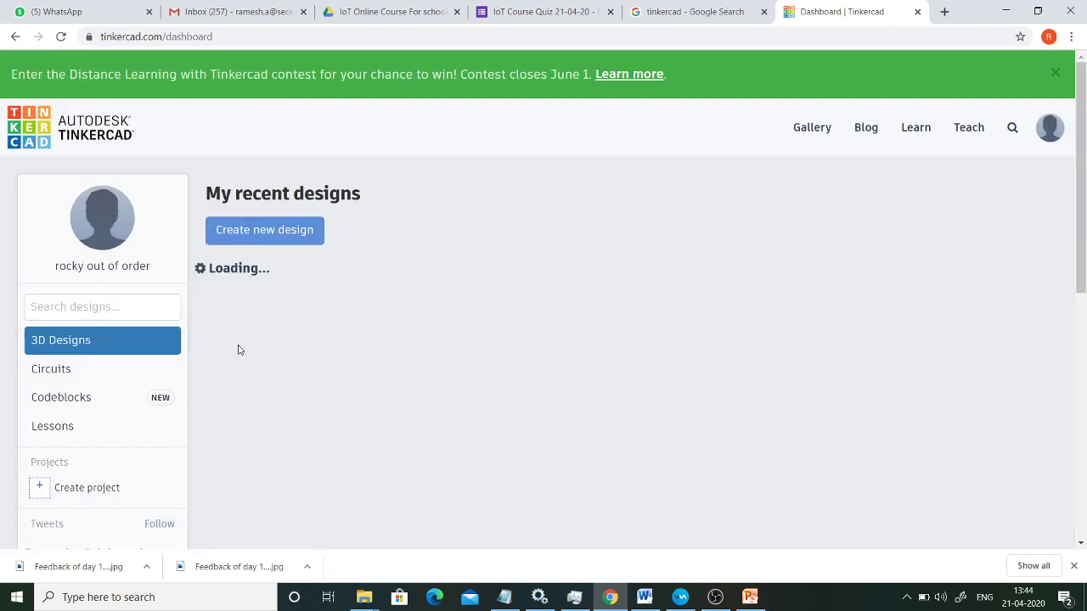
Switch the dashboard to Circuits and create a new circuit design
left_click(89, 374)
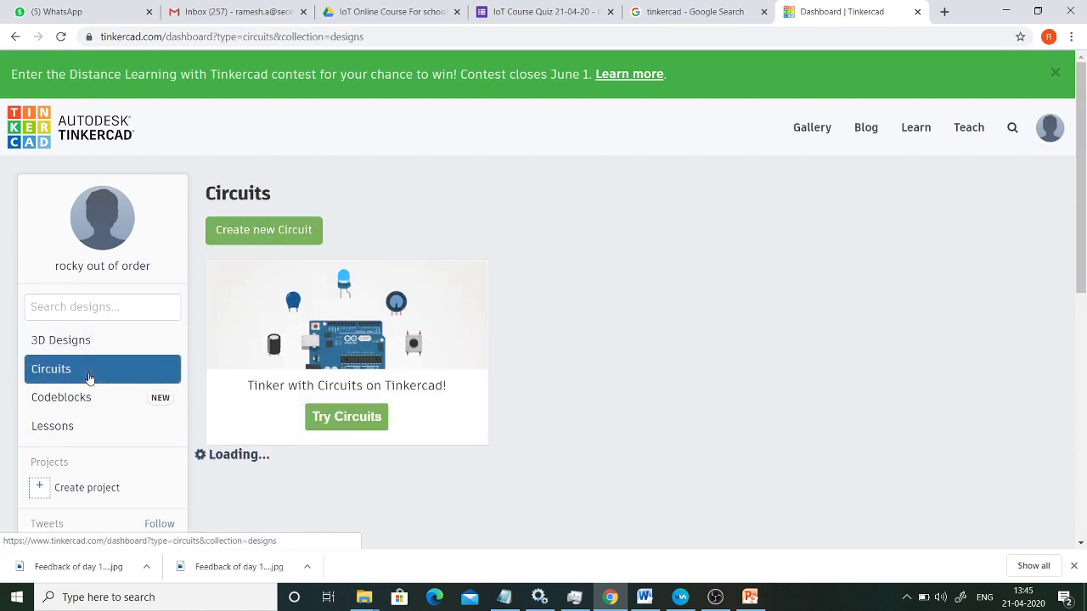
left_click(271, 231)
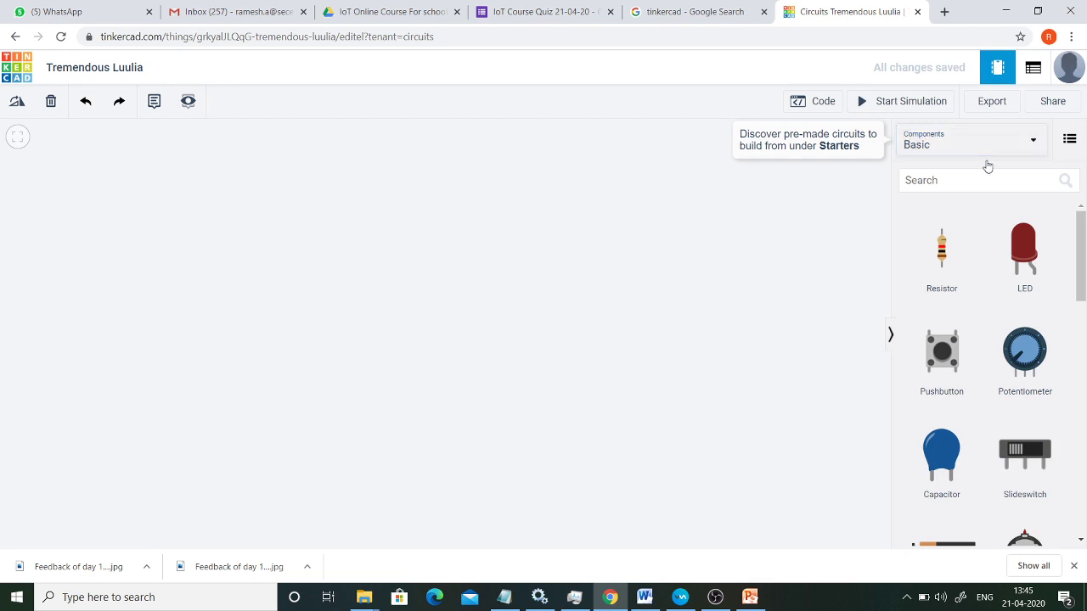
Search components for 'arduino' and place an Arduino Uno R3 on the canvas
left_click(1027, 145)
left_click(1026, 143)
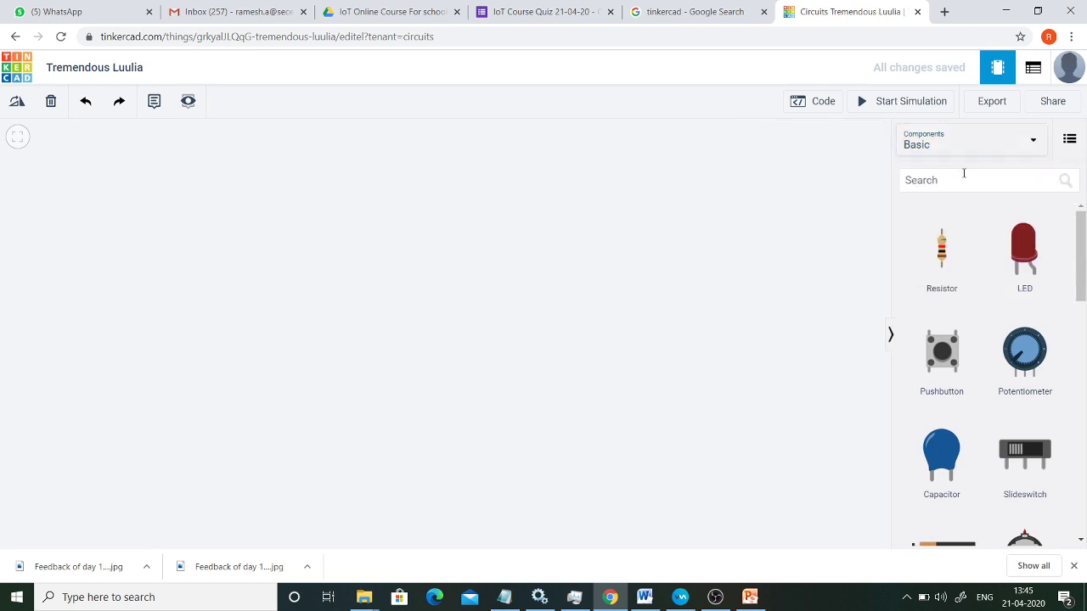
left_click(953, 179)
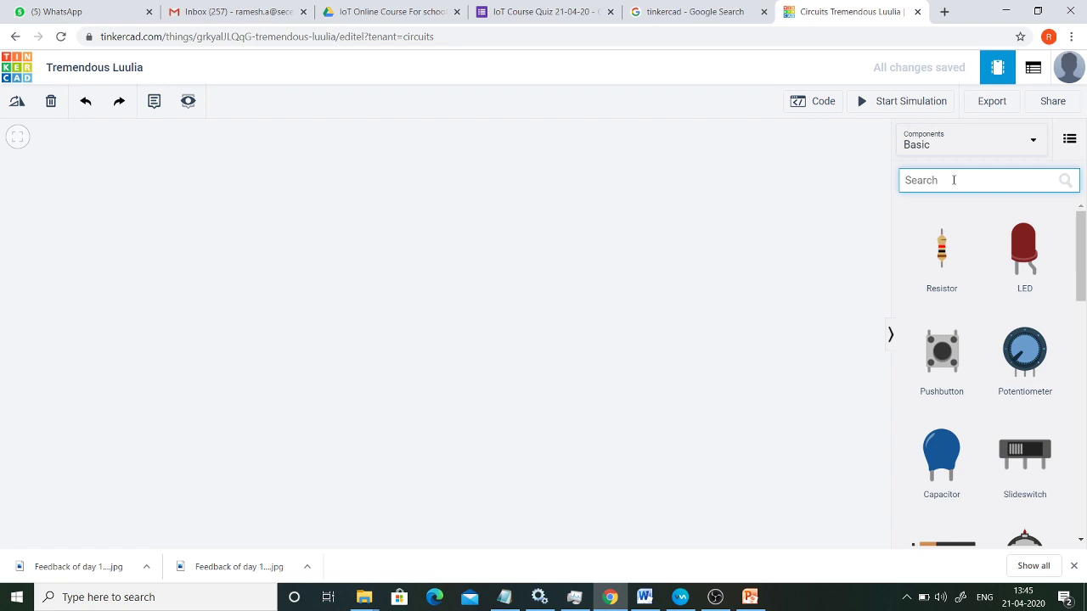
type("ard")
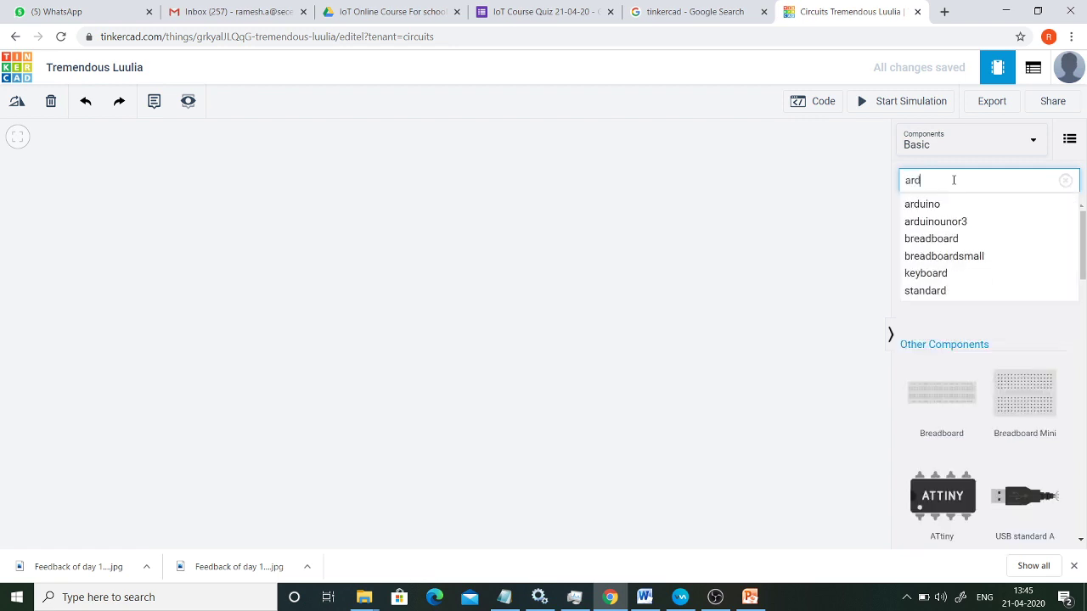
left_click(941, 204)
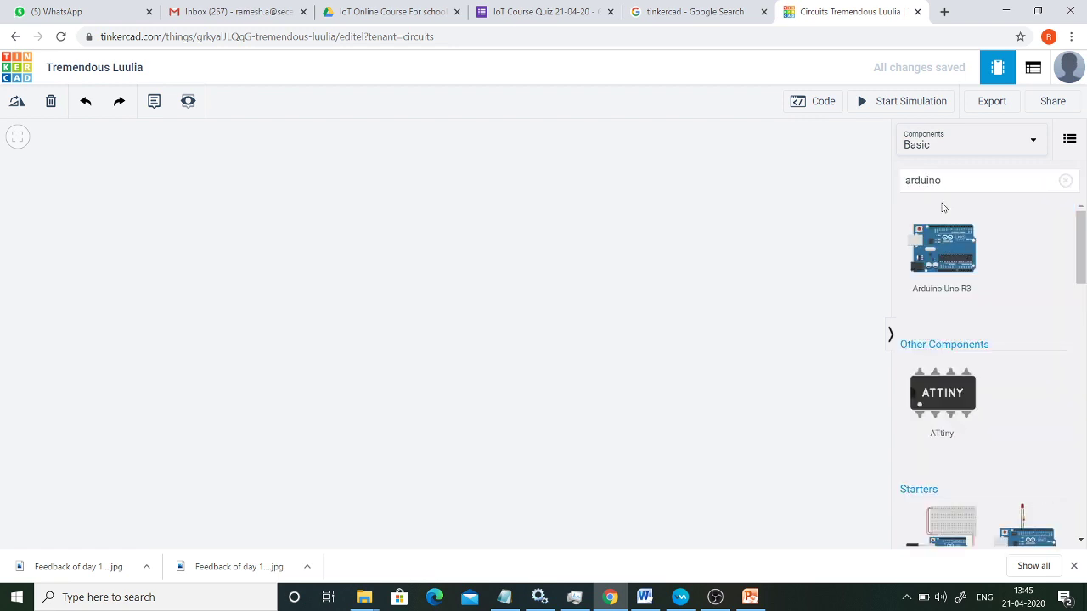
left_click(944, 259)
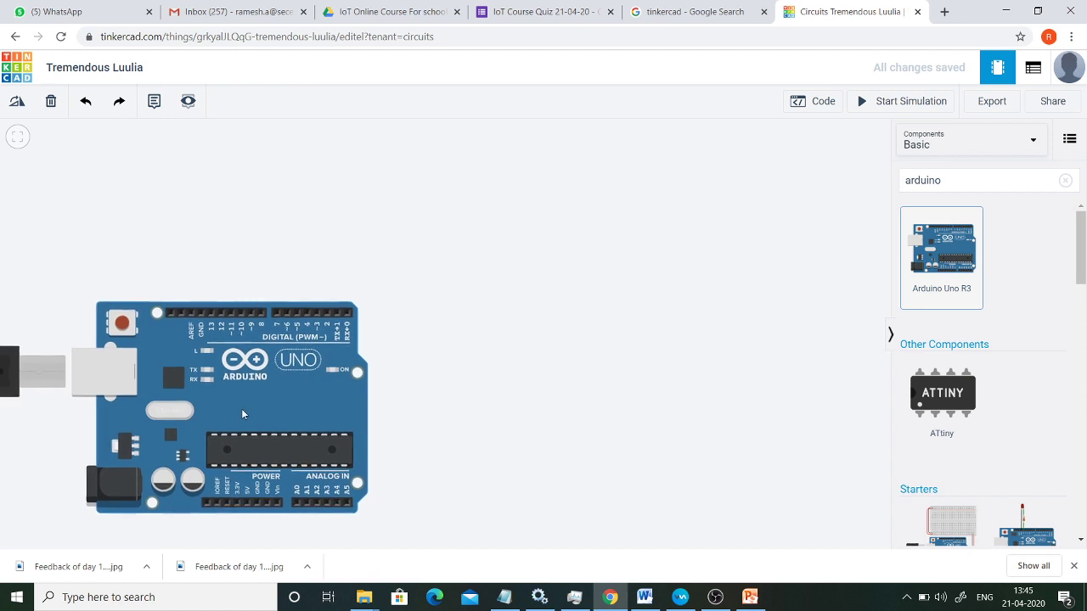
left_click(367, 413)
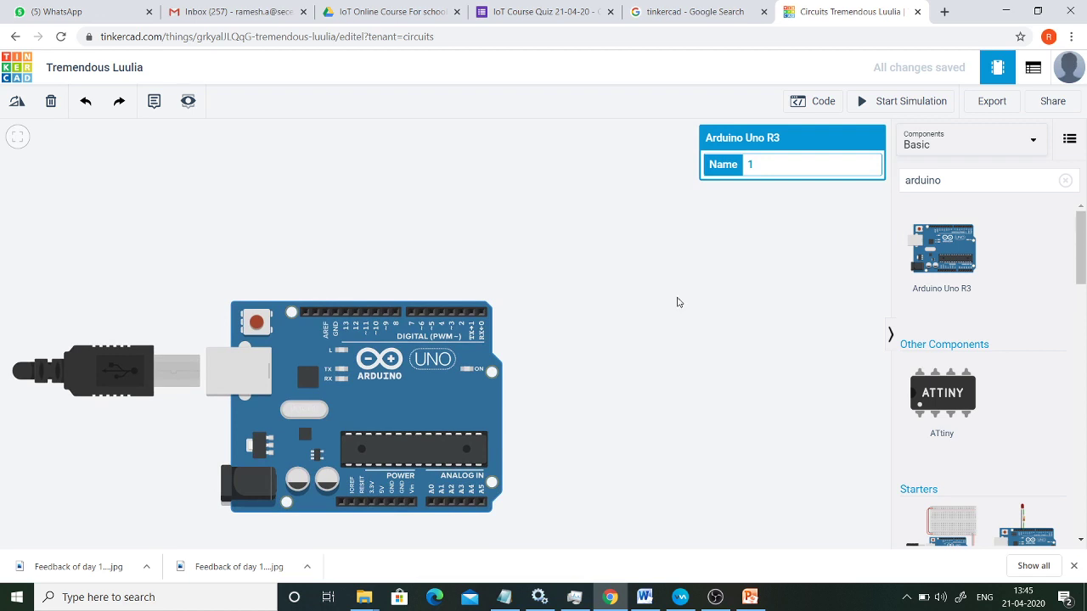
Replace the component search with 'pir' so the PIR Sensor is listed
left_click(957, 188)
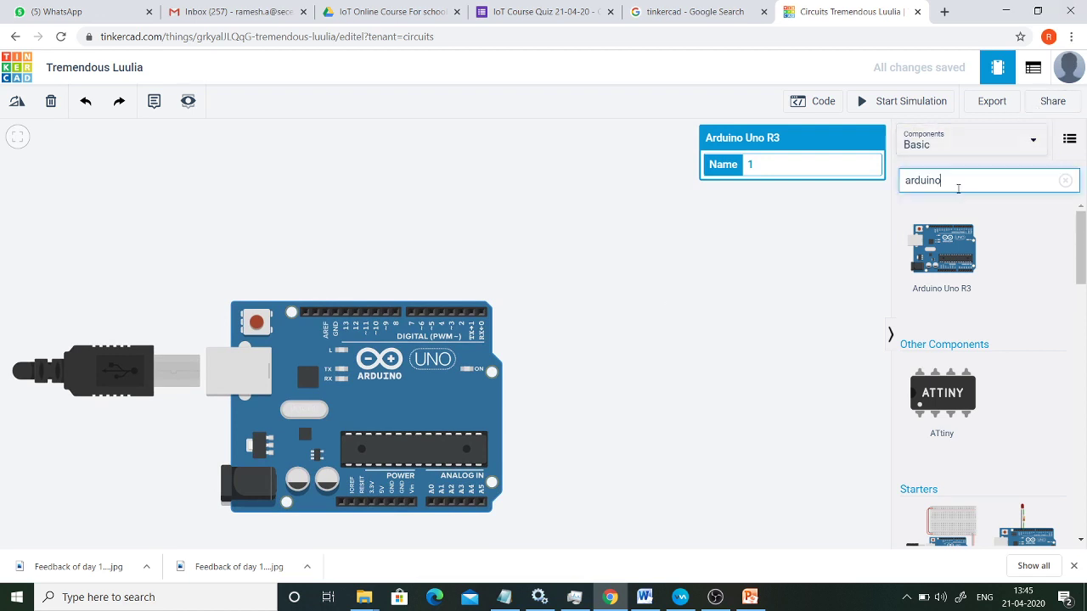
key("BackSpace")
key("BackSpace")
key("BackSpace")
key("BackSpace")
key("BackSpace")
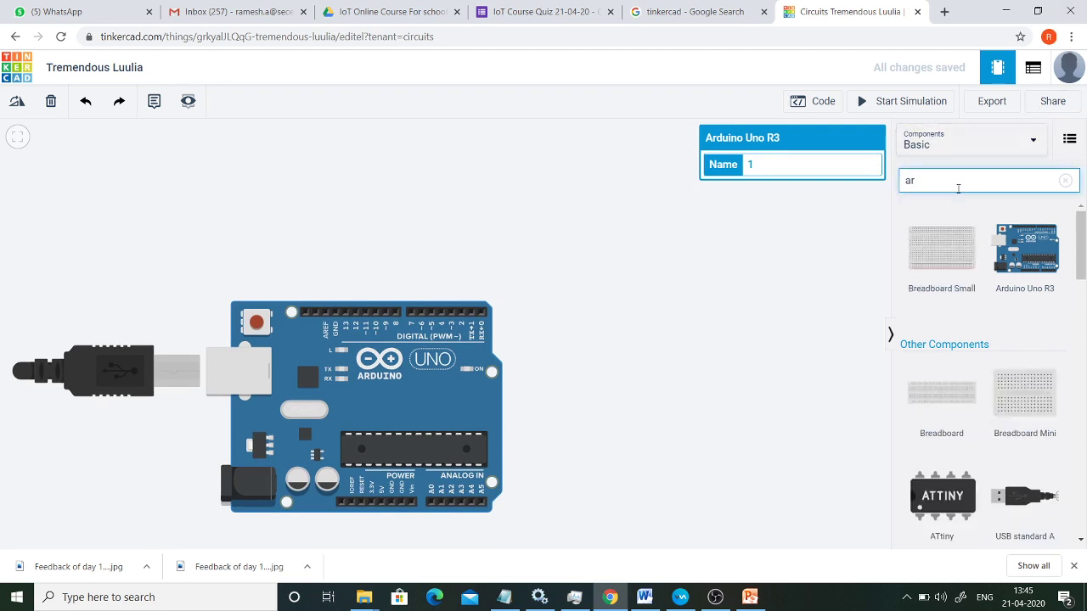
type("pir")
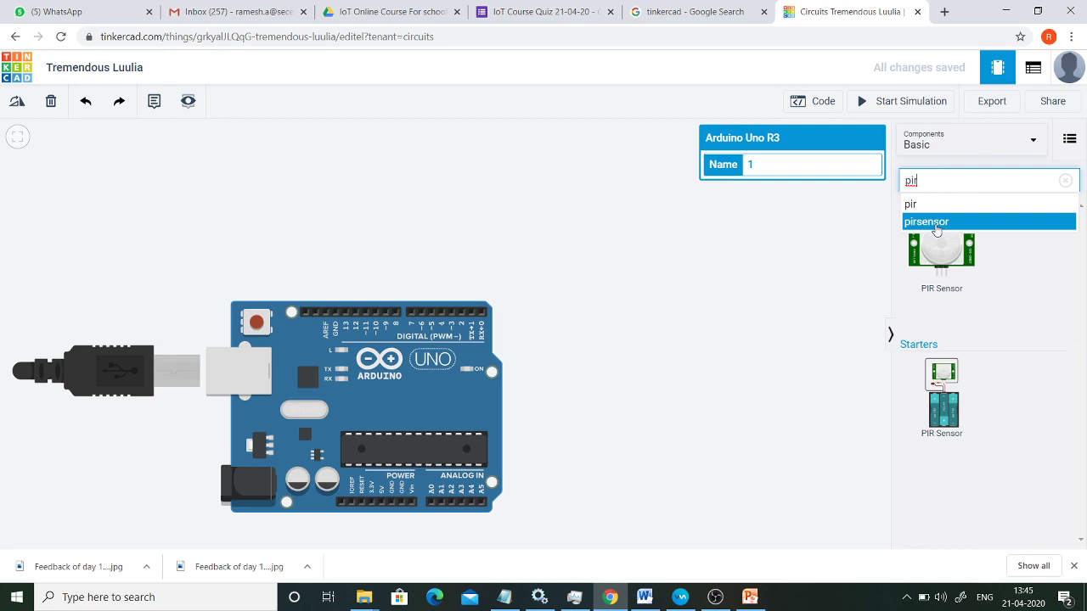
left_click(934, 223)
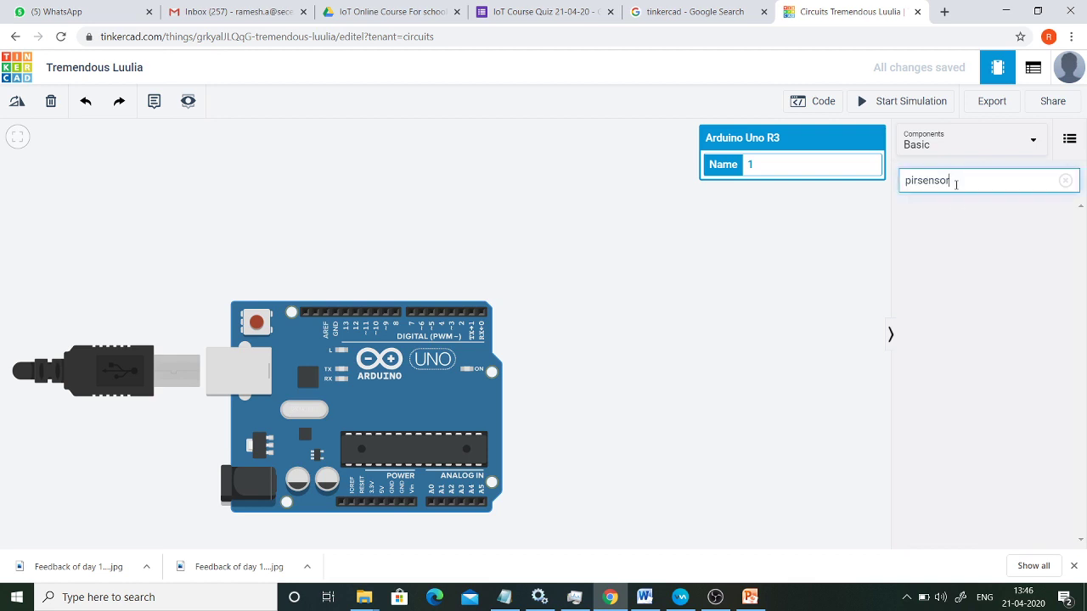
key("BackSpace")
key("BackSpace")
key("BackSpace")
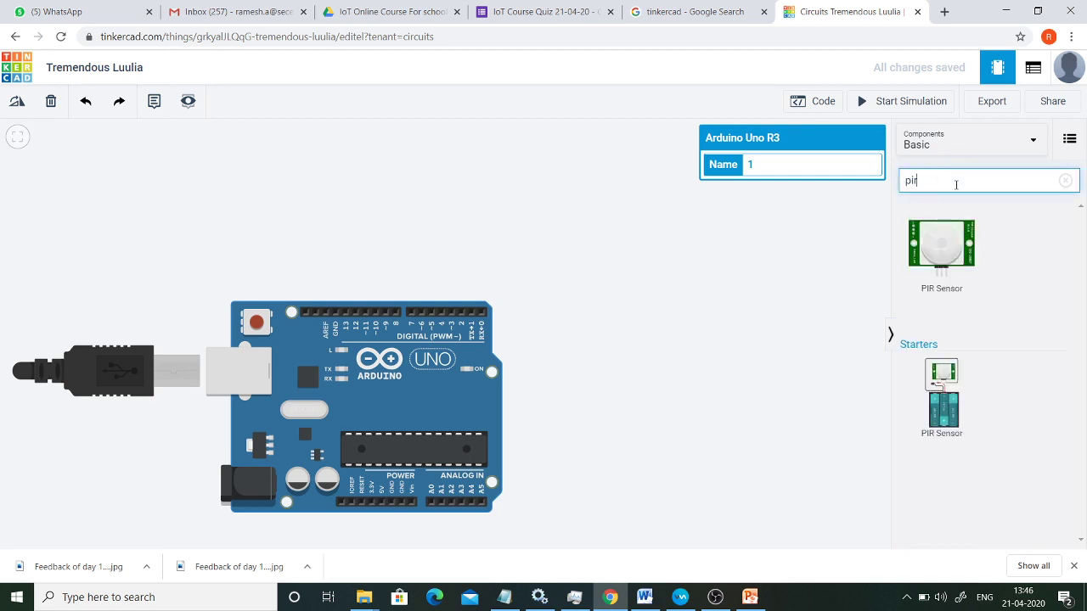
left_click_drag(941, 255, 613, 236)
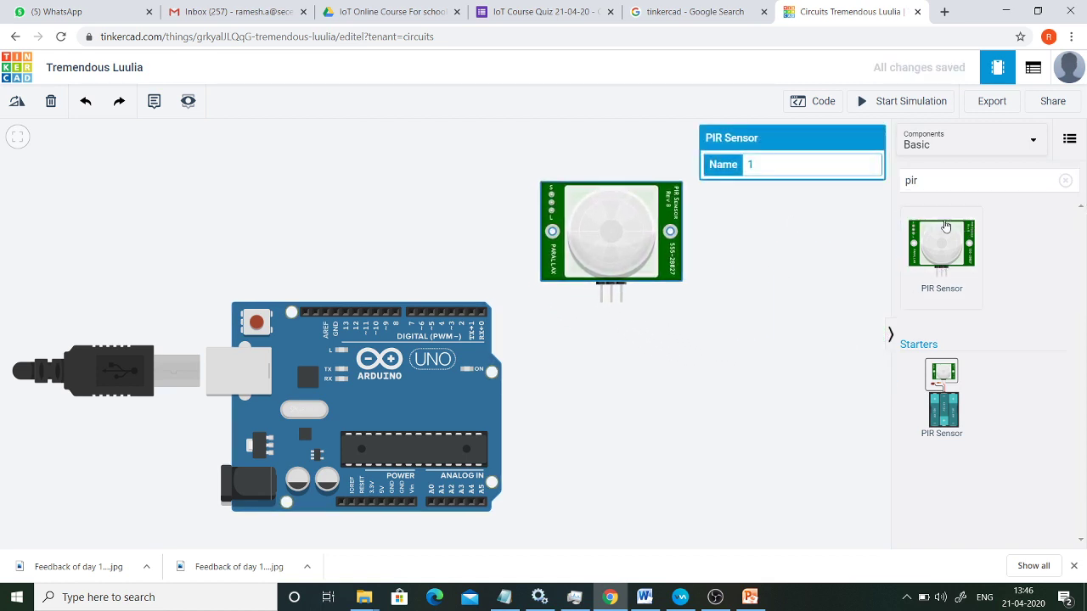
left_click(936, 180)
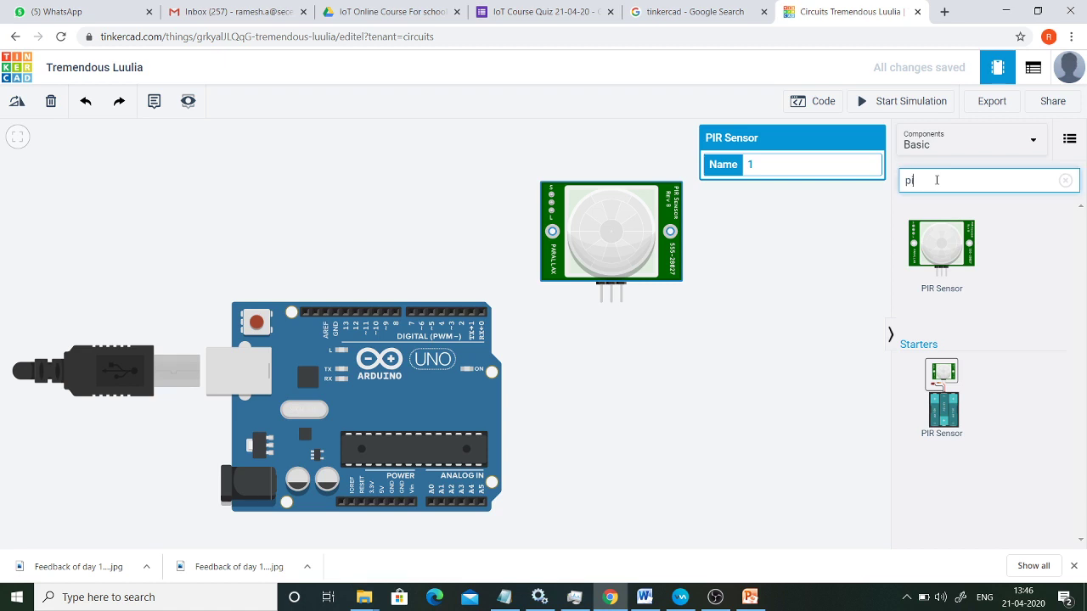
key("BackSpace")
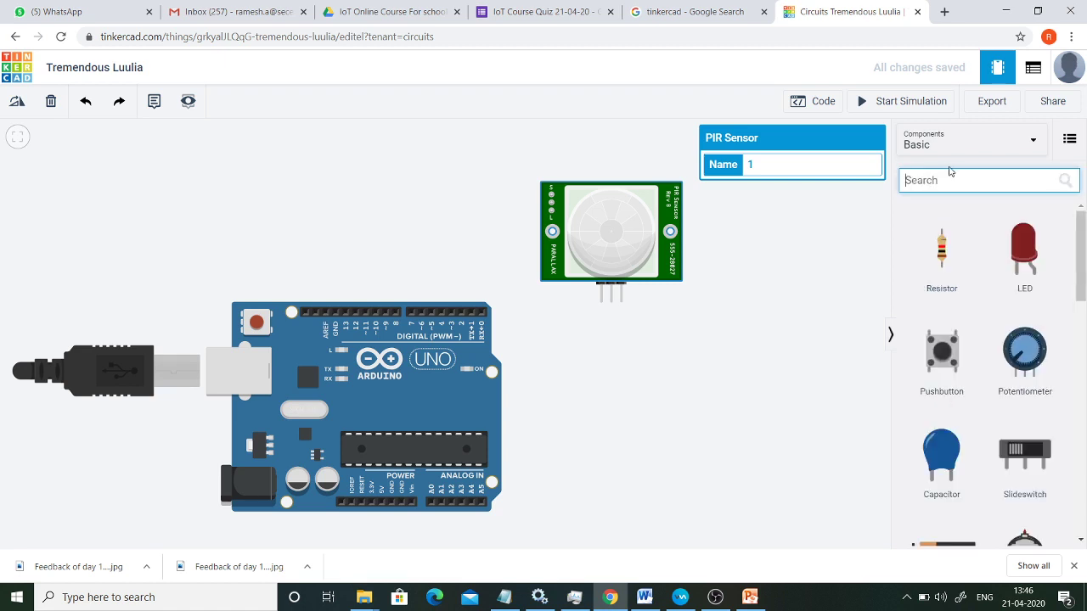
left_click_drag(1023, 262, 344, 230)
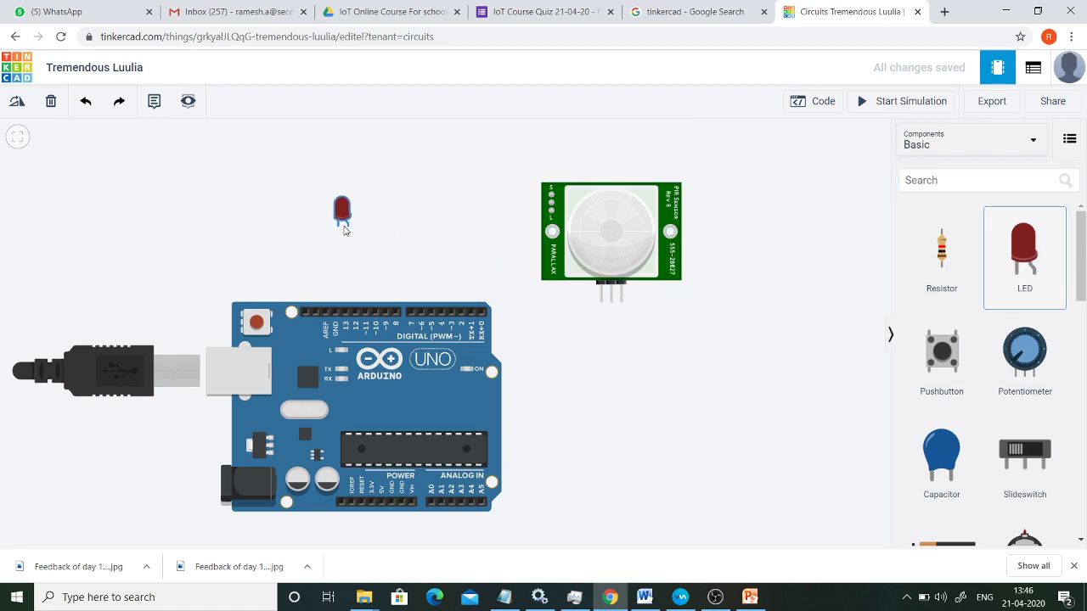
left_click_drag(947, 266, 352, 266)
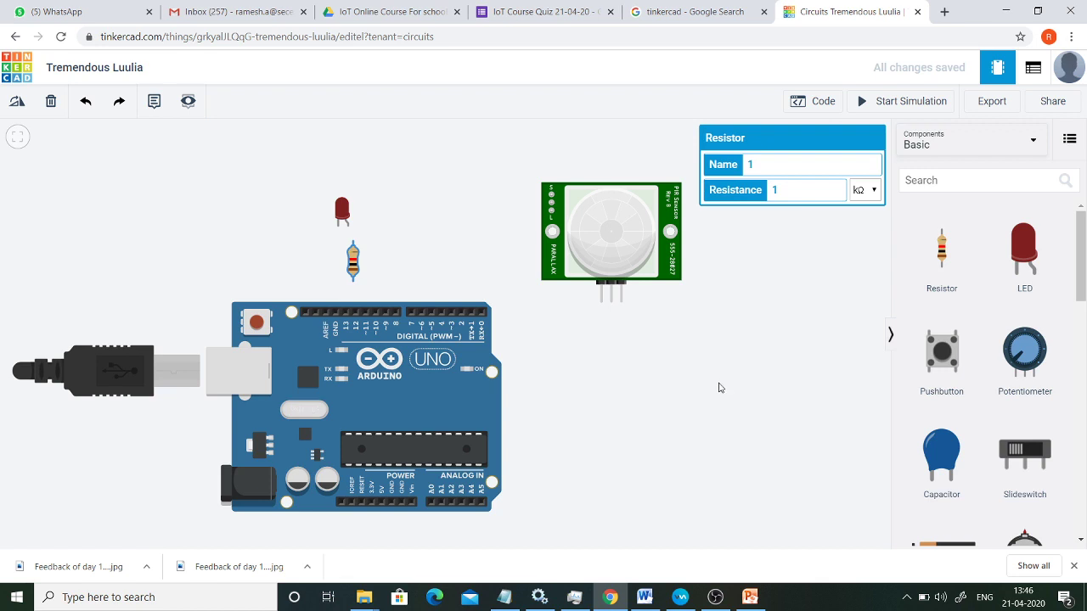
left_click(693, 355)
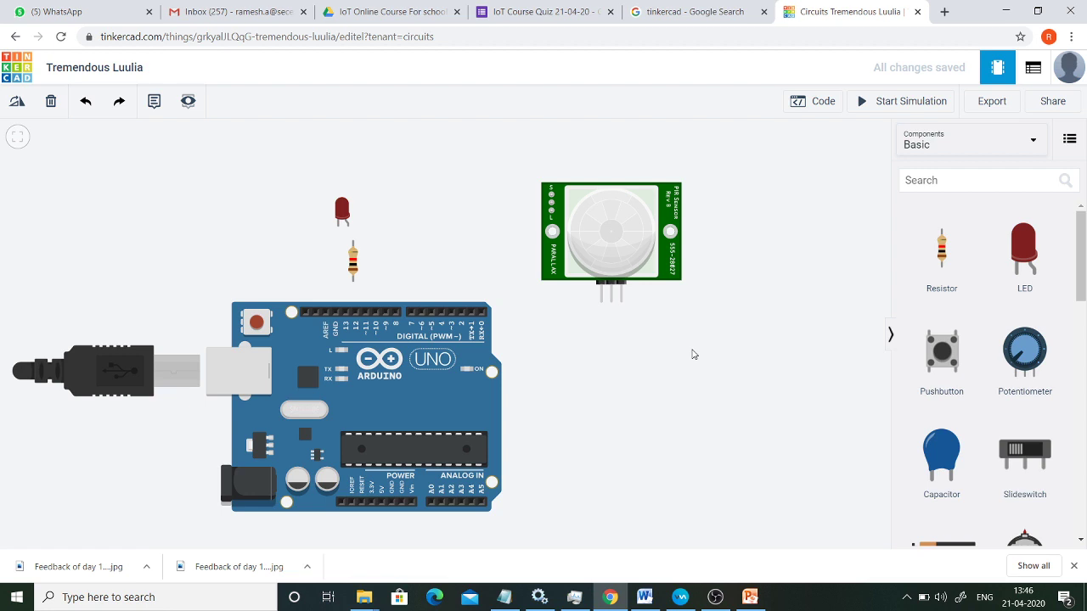
scroll(693, 355, "down", 3)
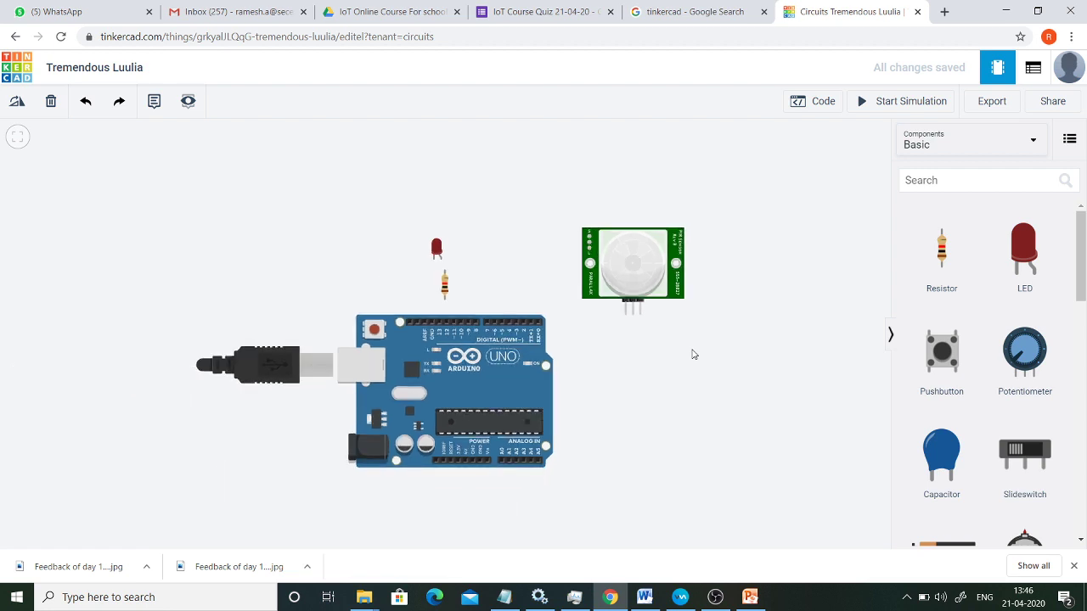
scroll(693, 355, "down", 1)
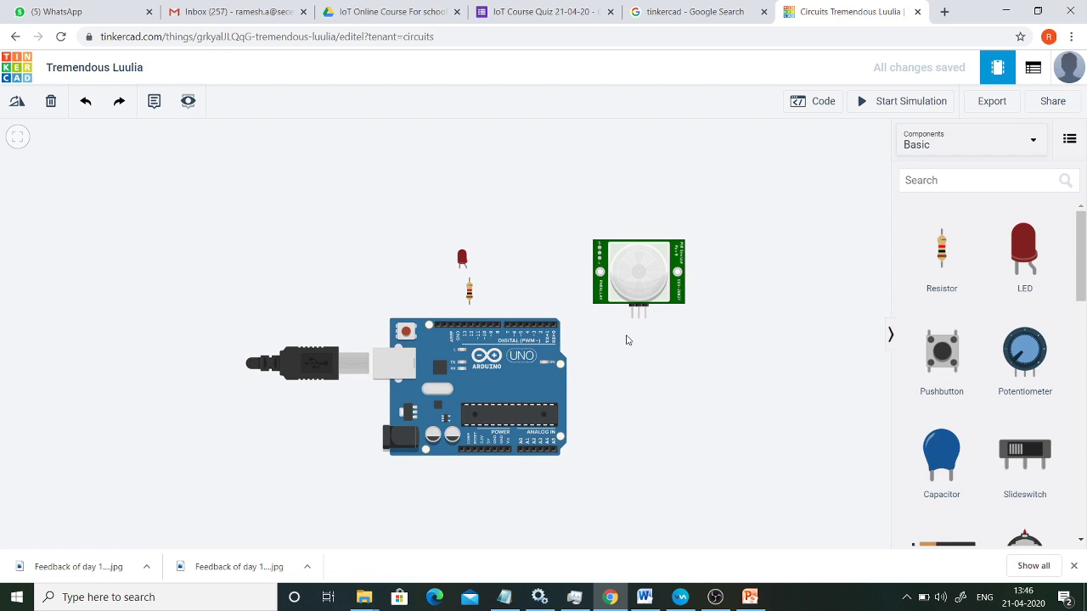
Wire pin D12 to the resistor, the resistor to the LED anode, and GND to the LED cathode
left_click(471, 328)
left_click(470, 303)
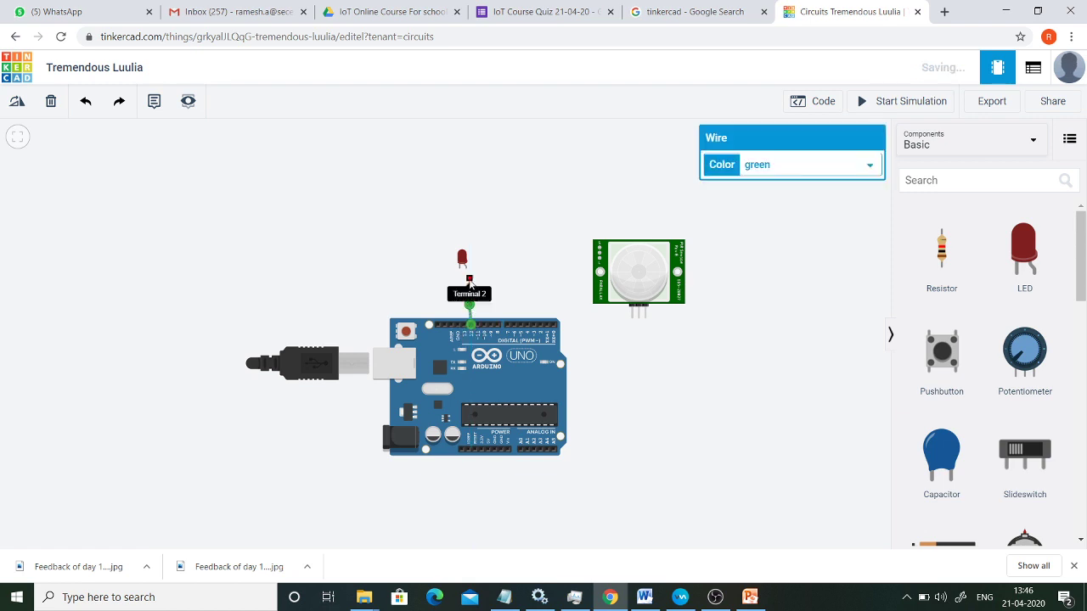
left_click(470, 282)
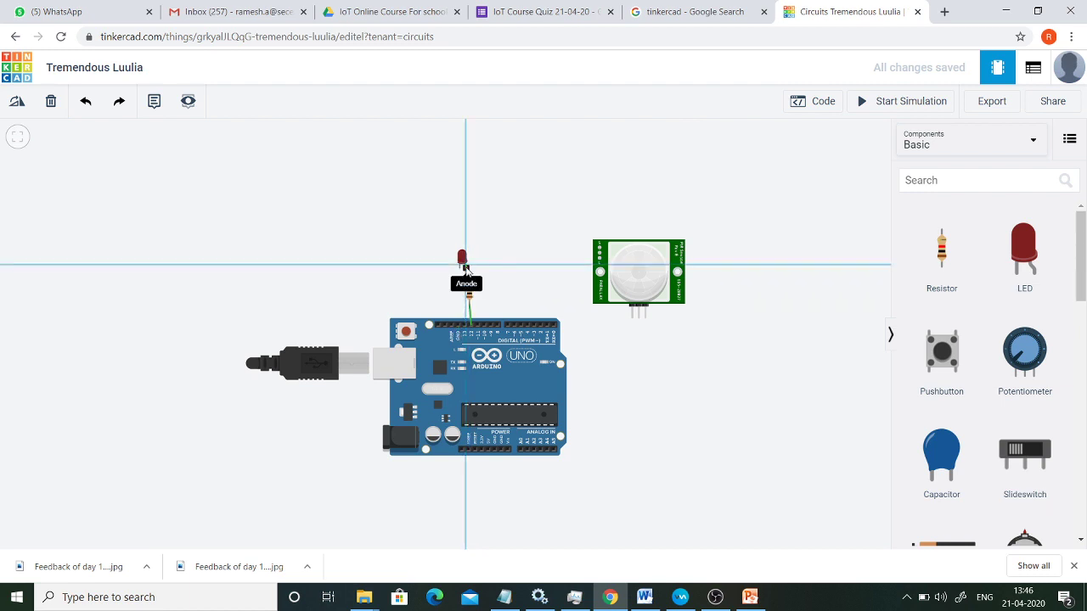
left_click(464, 268)
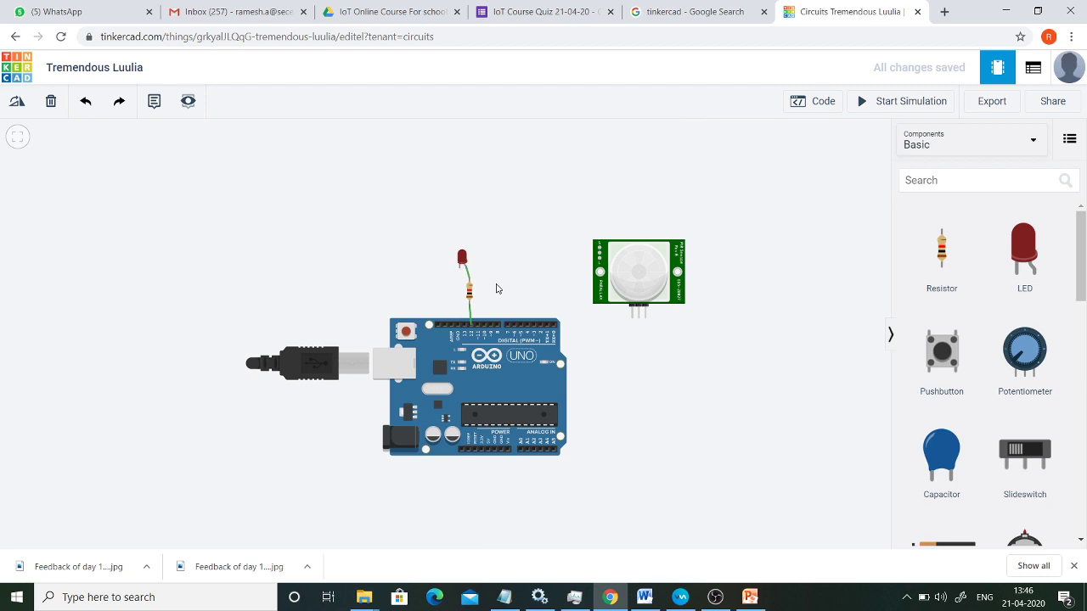
left_click(457, 329)
left_click(461, 269)
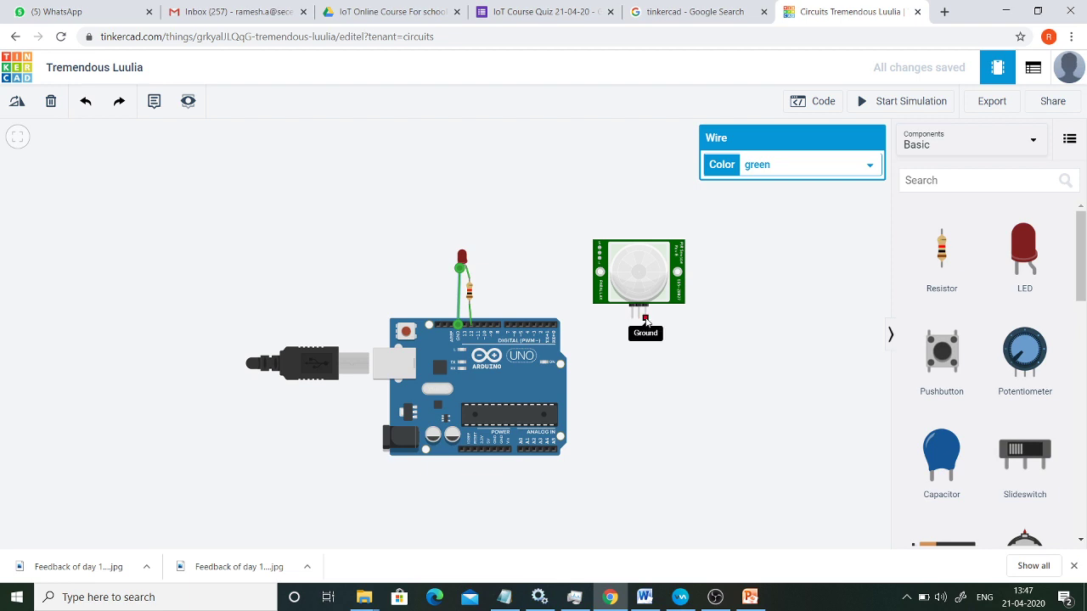
Route bent wires from the PIR ground pin to Arduino GND and its power pin to 5V
left_click(646, 320)
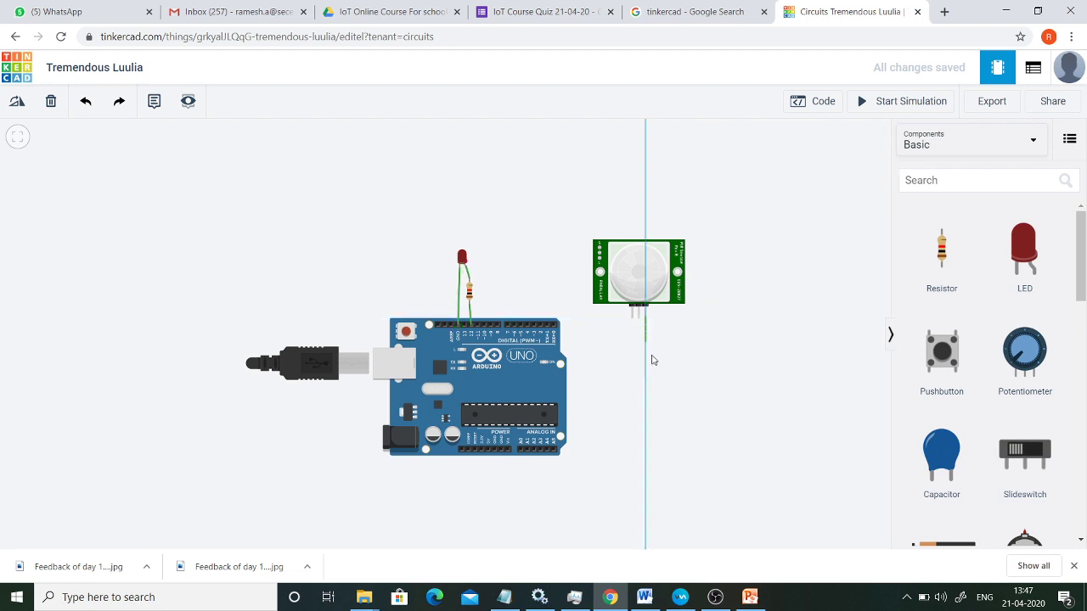
left_click(645, 473)
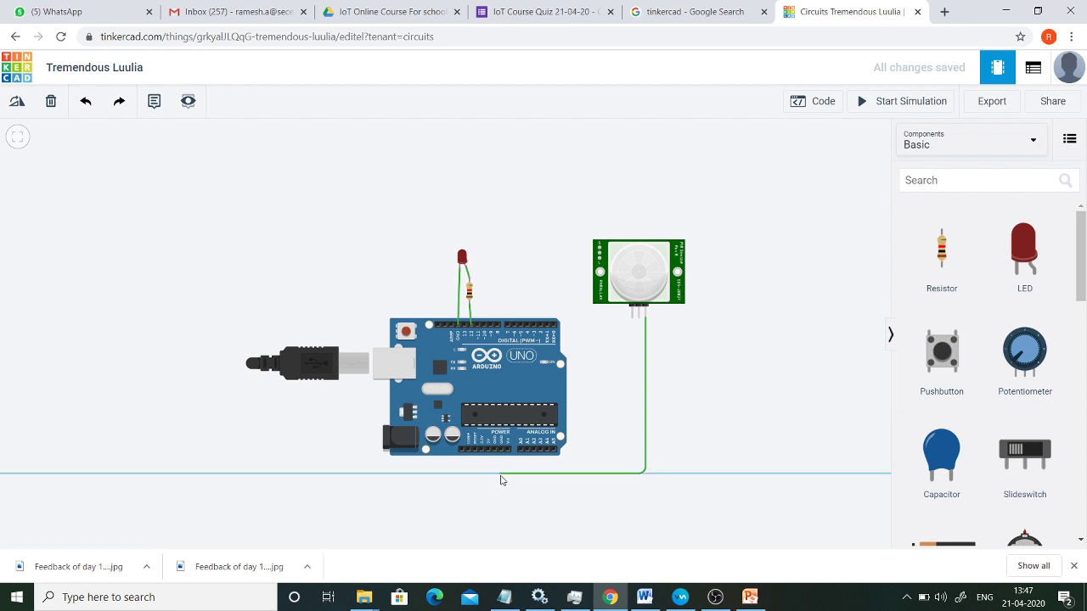
left_click(500, 473)
left_click(502, 451)
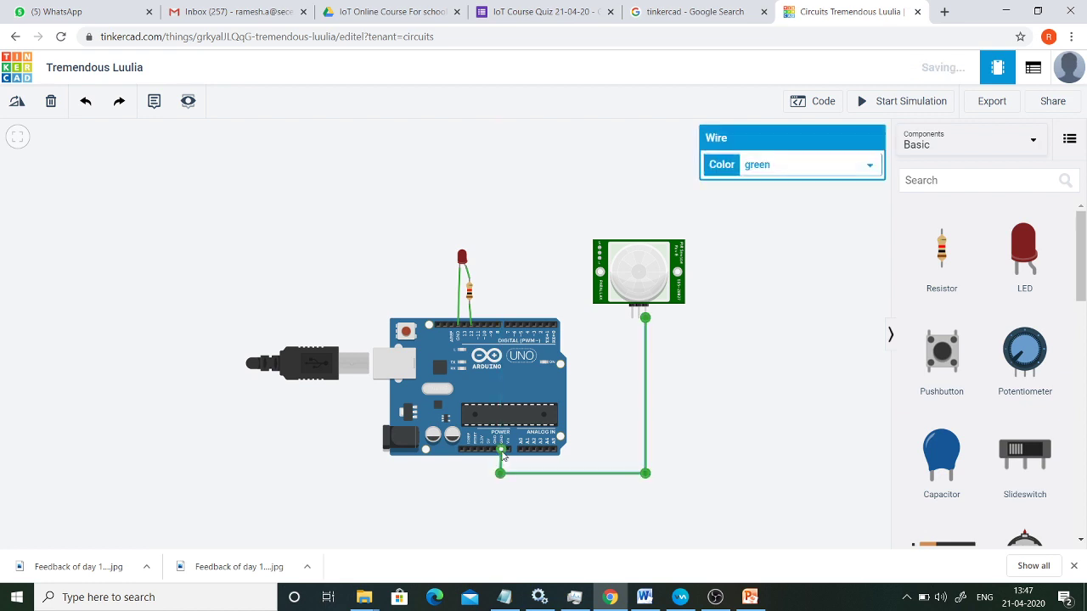
left_click(635, 315)
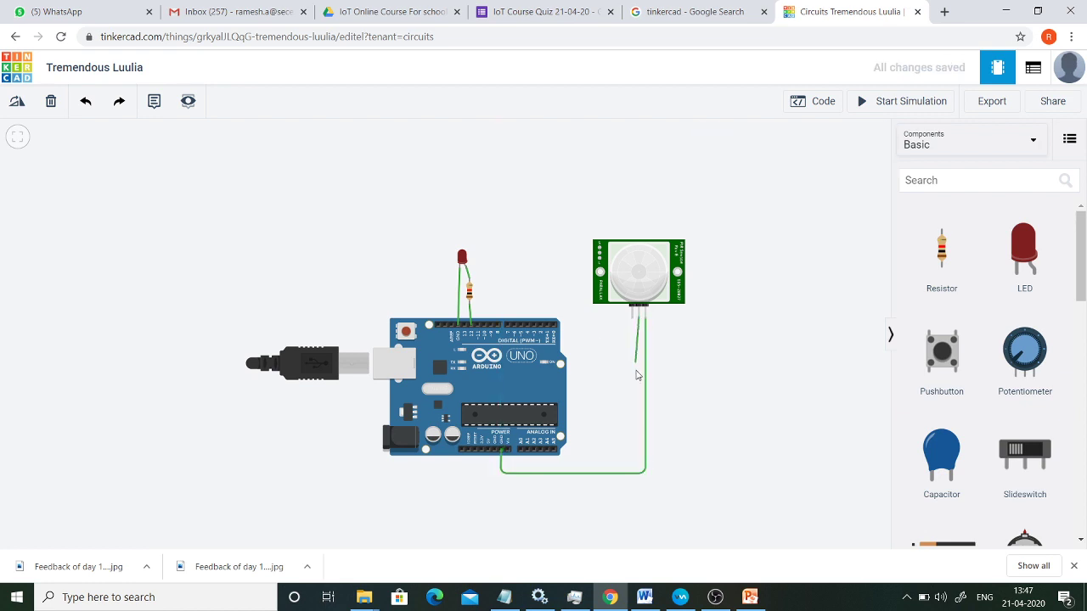
left_click(639, 482)
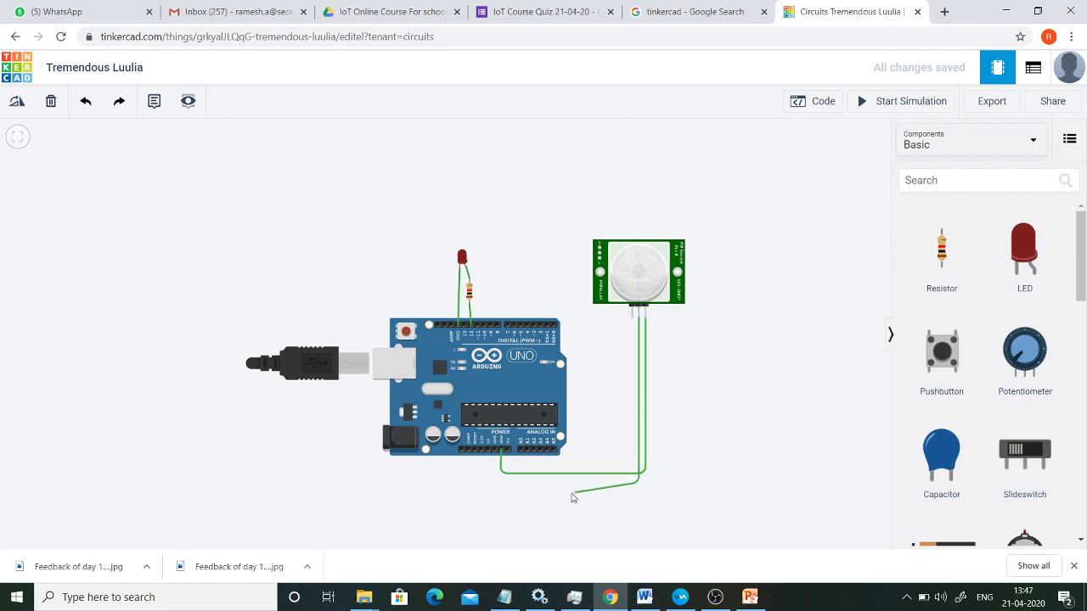
left_click(489, 484)
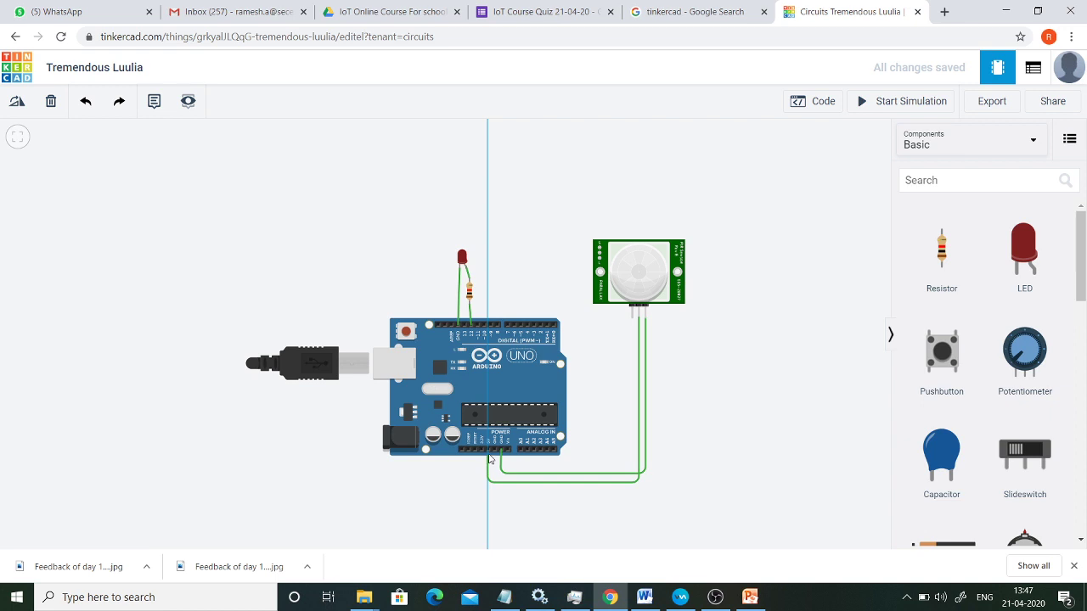
left_click(489, 450)
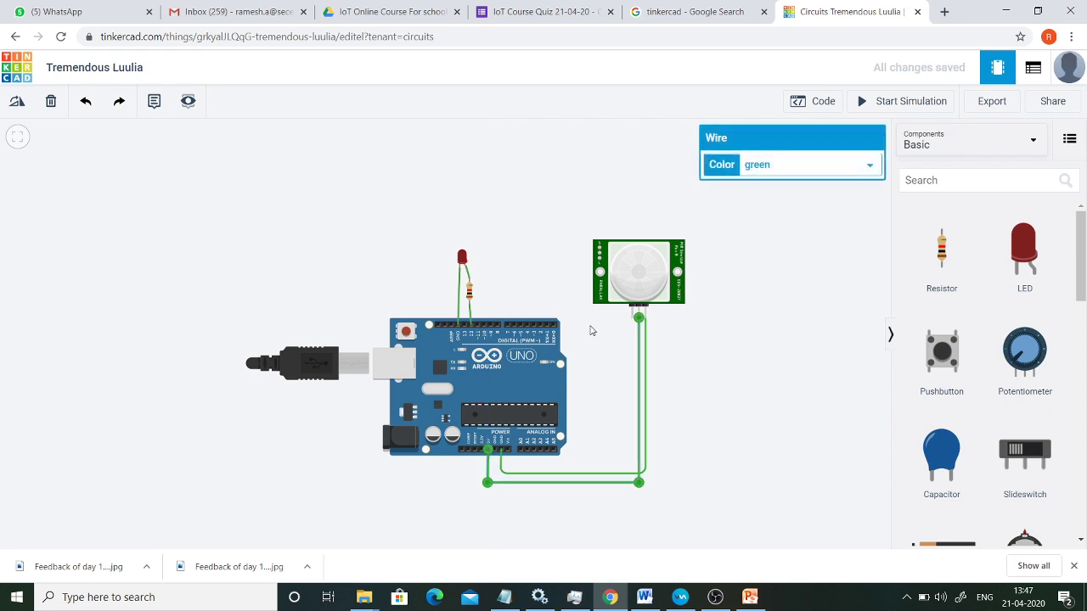
Nudge the PIR sensor upward and run a bent wire from its signal pin to pin D4
left_click_drag(624, 257, 620, 215)
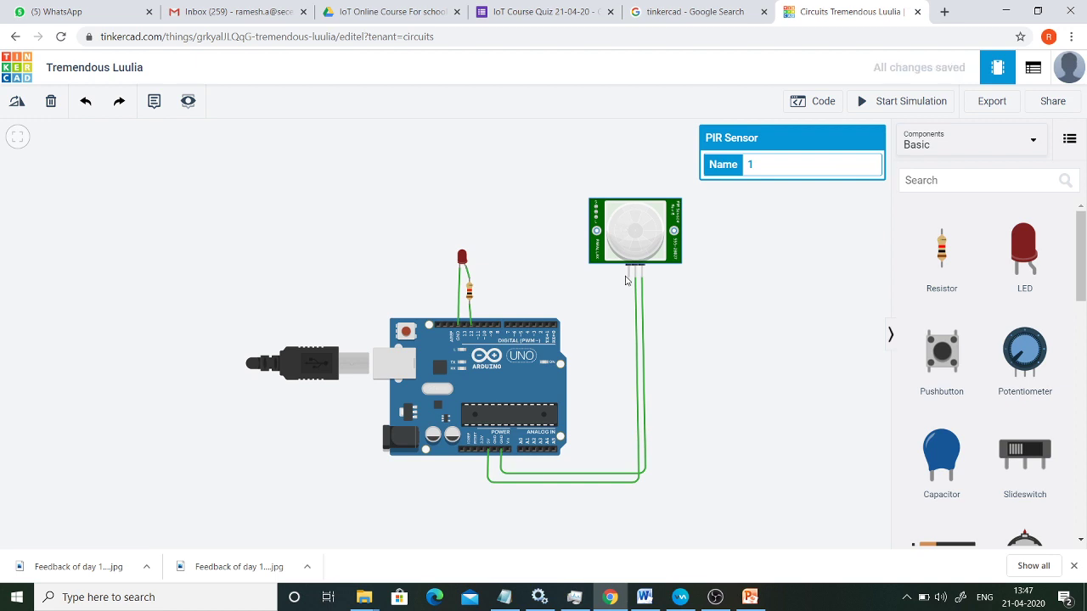
left_click(630, 278)
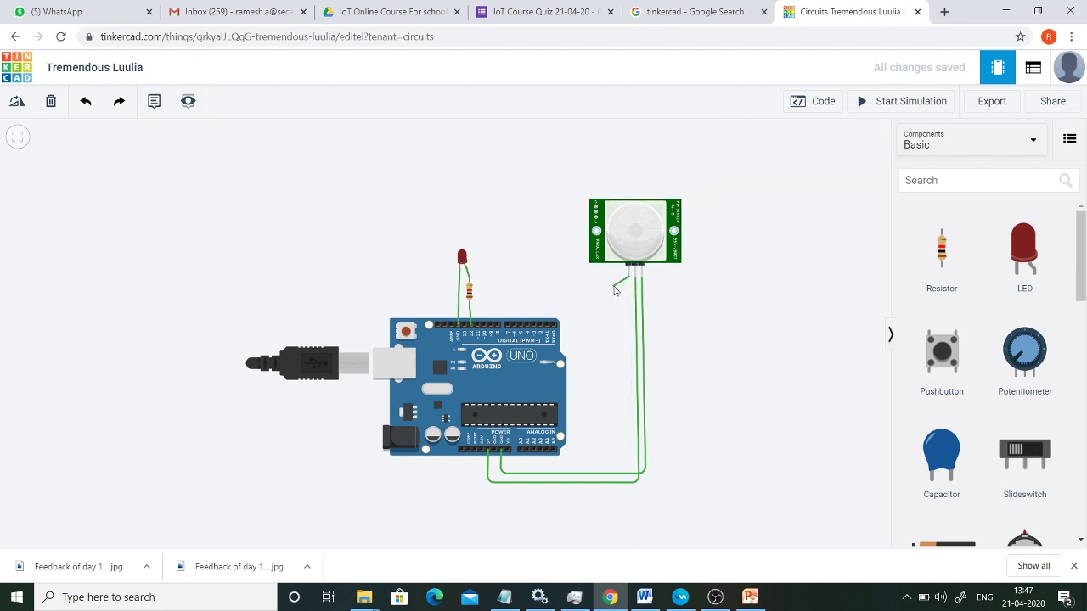
left_click(630, 294)
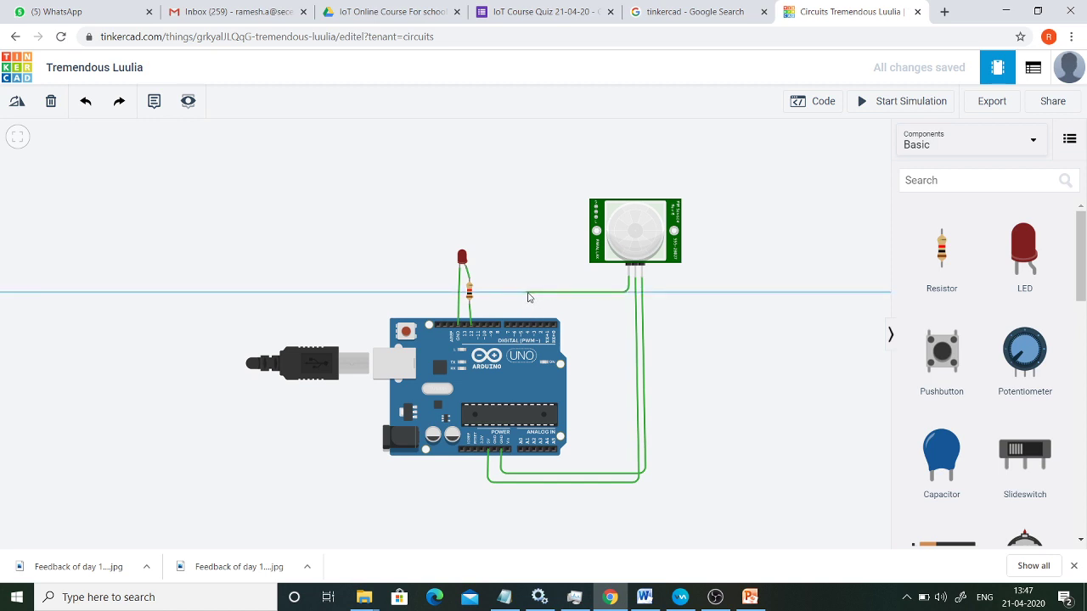
left_click(528, 295)
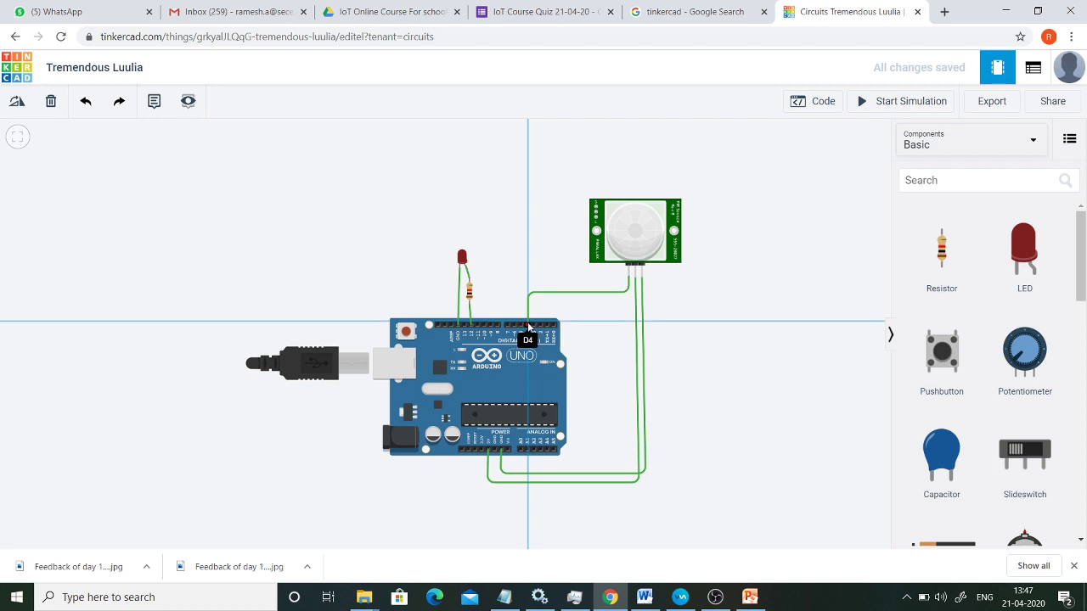
left_click(529, 324)
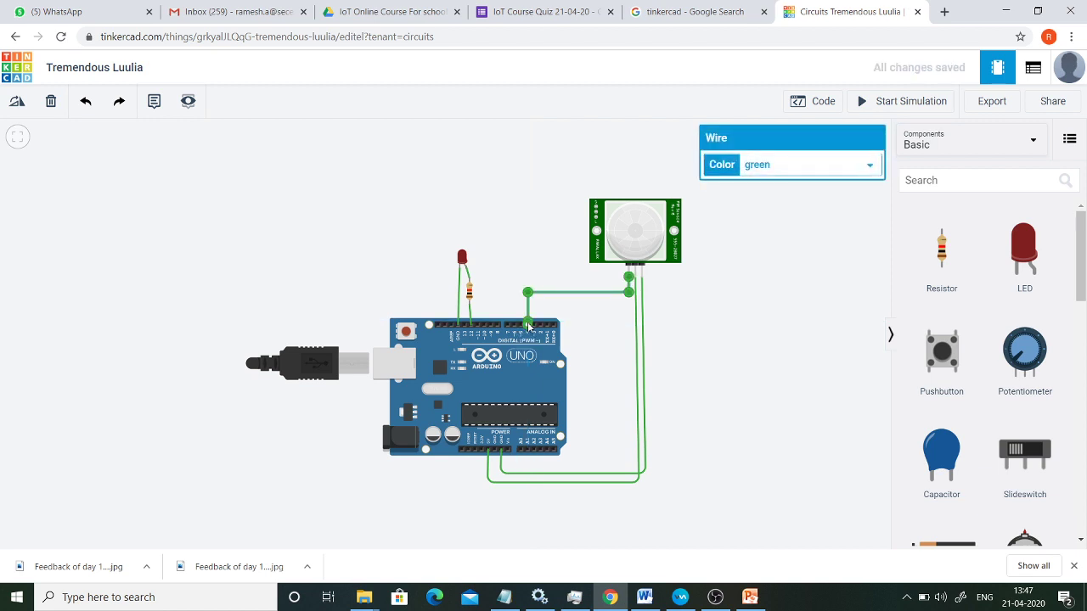
left_click(568, 304)
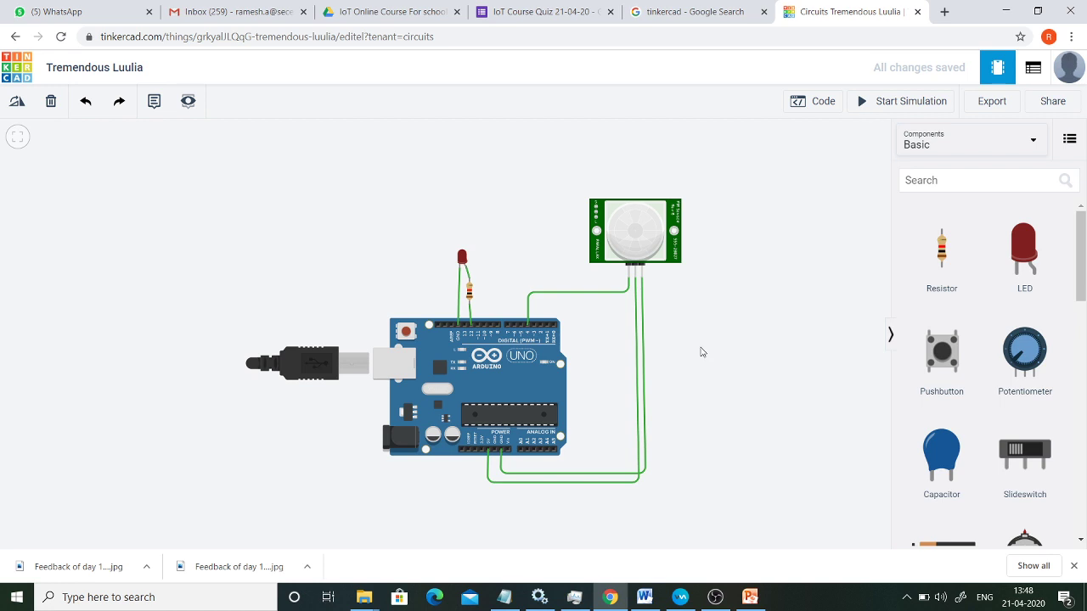
Switch the code panel from Blocks to Text mode, confirming the change with Continue
left_click_drag(680, 321, 461, 376)
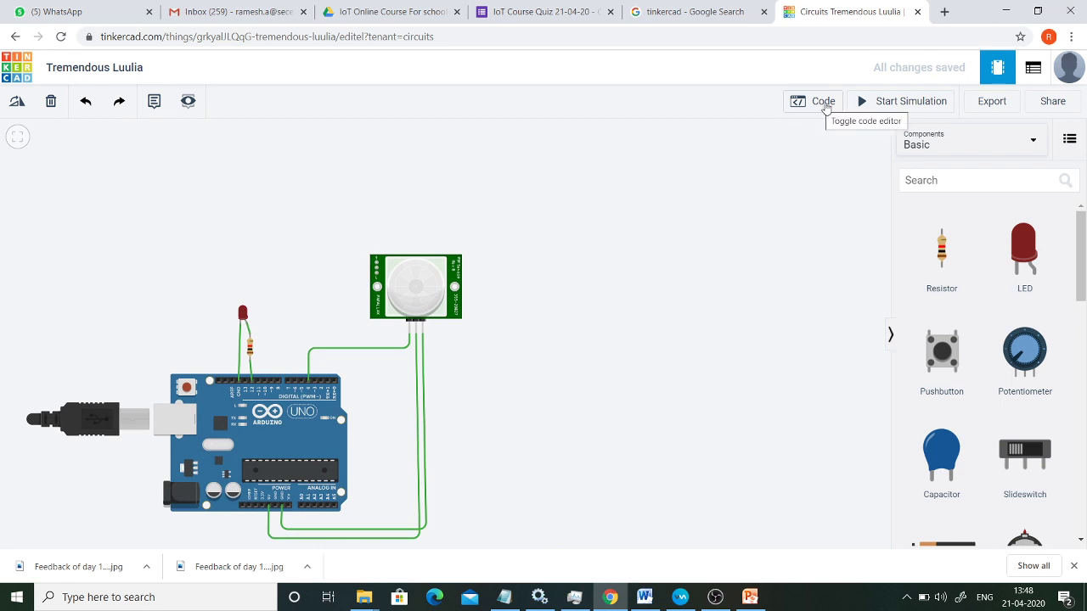
left_click(820, 102)
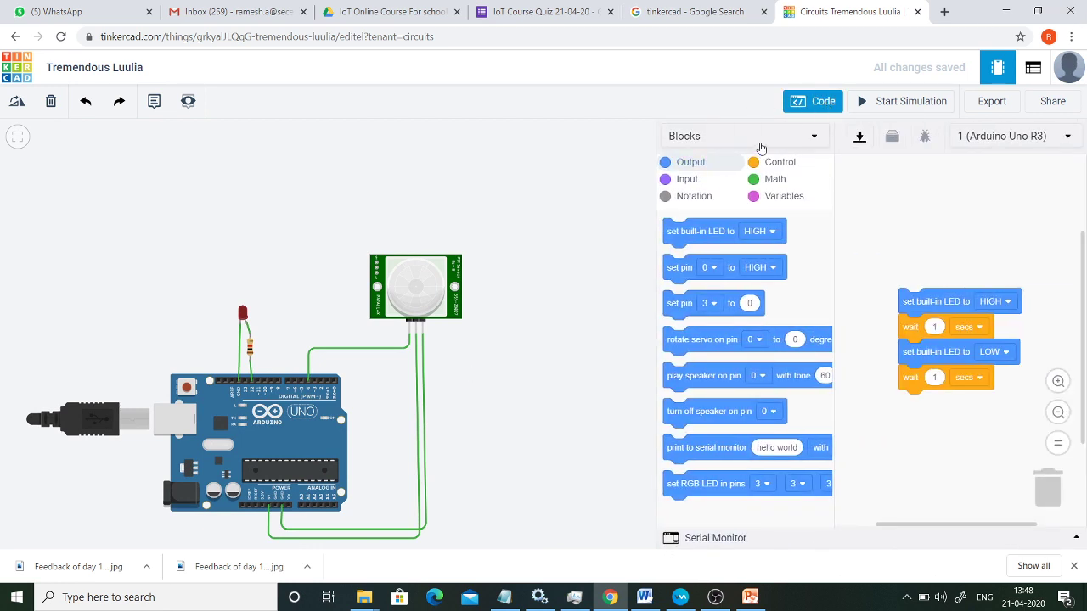
left_click(816, 137)
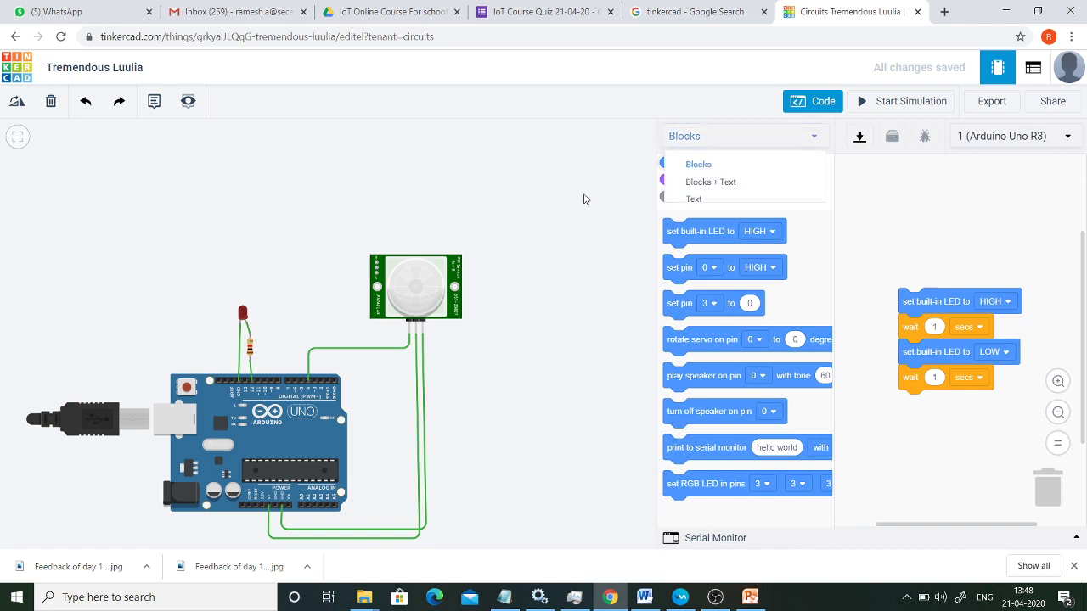
left_click(687, 166)
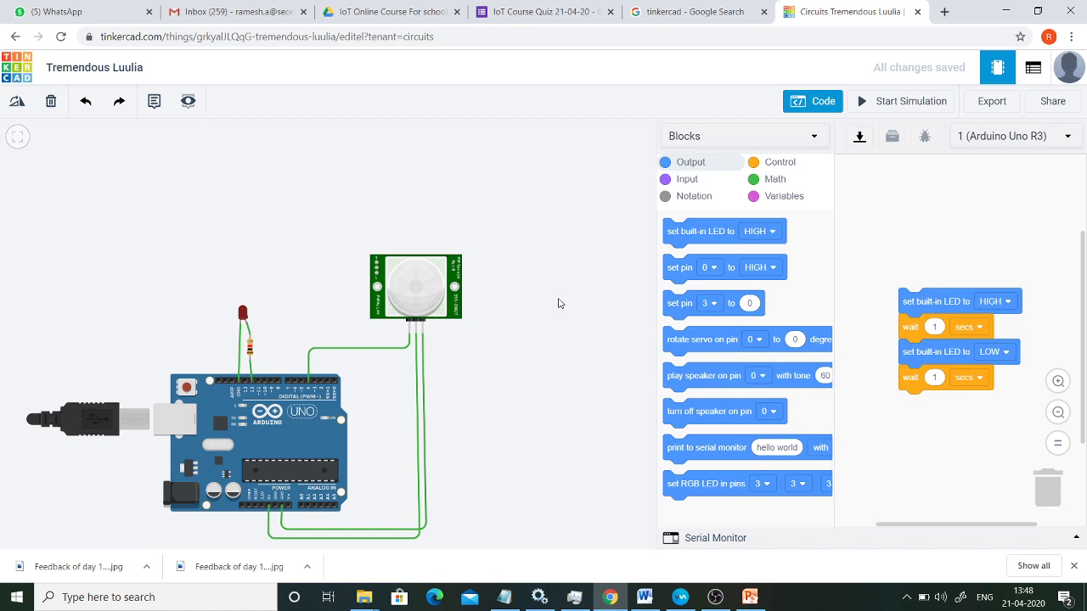
left_click(821, 104)
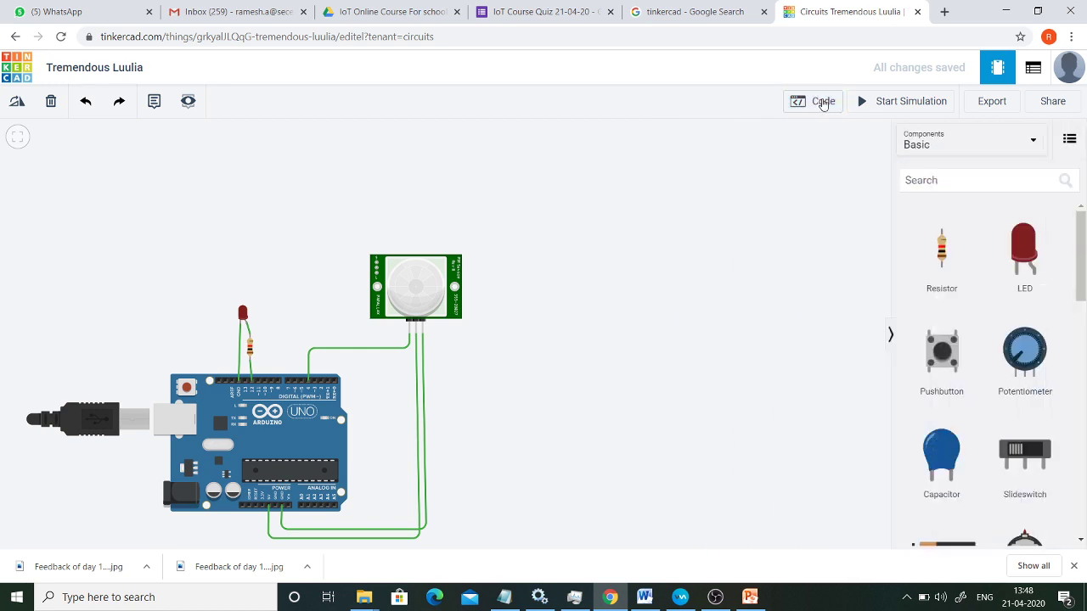
left_click(822, 102)
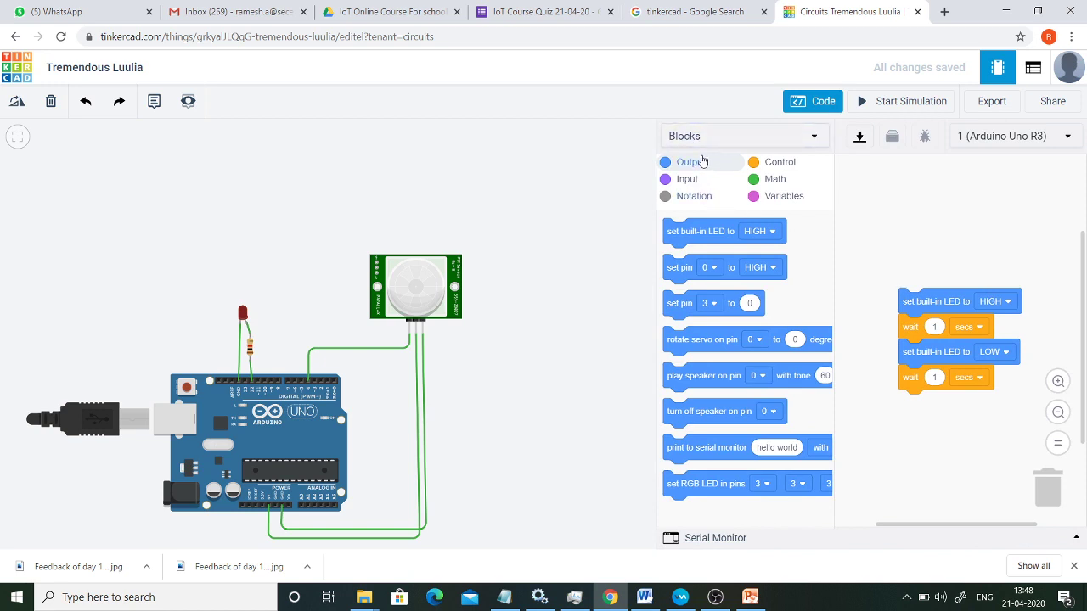
left_click(819, 138)
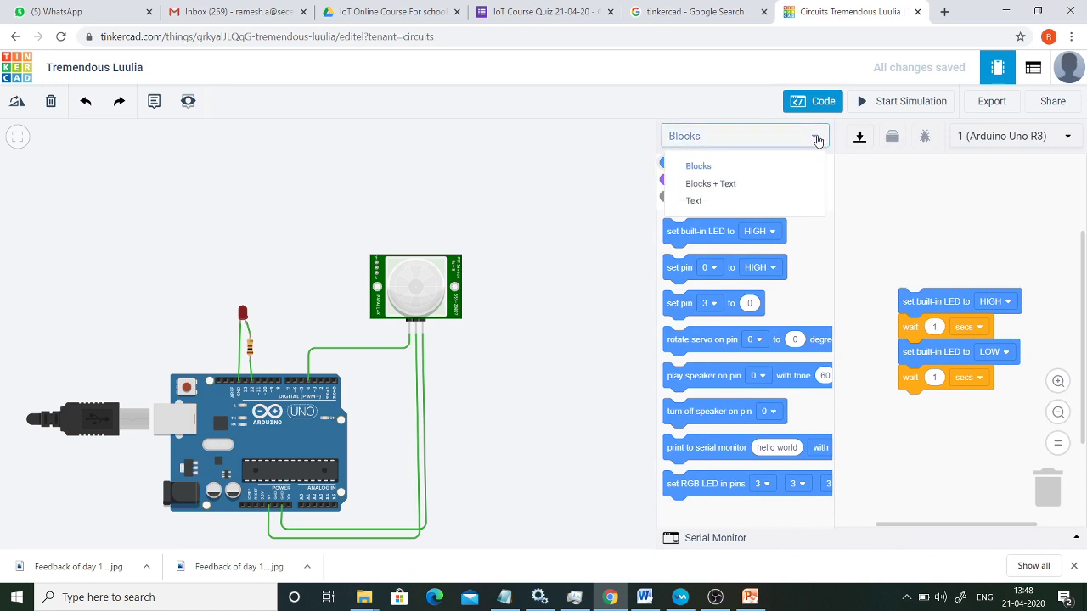
left_click(696, 200)
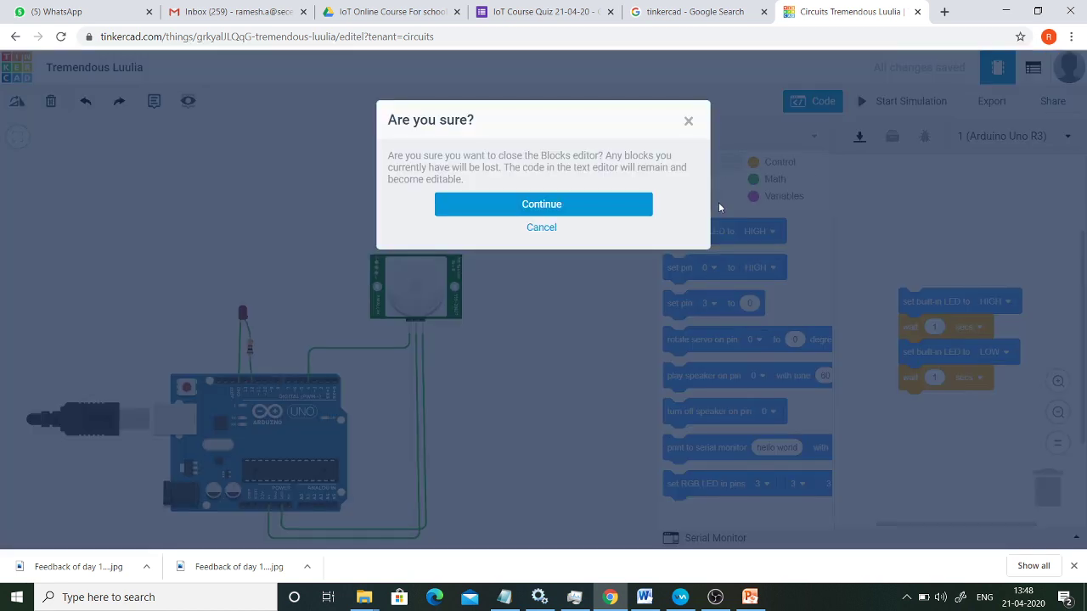
left_click(544, 208)
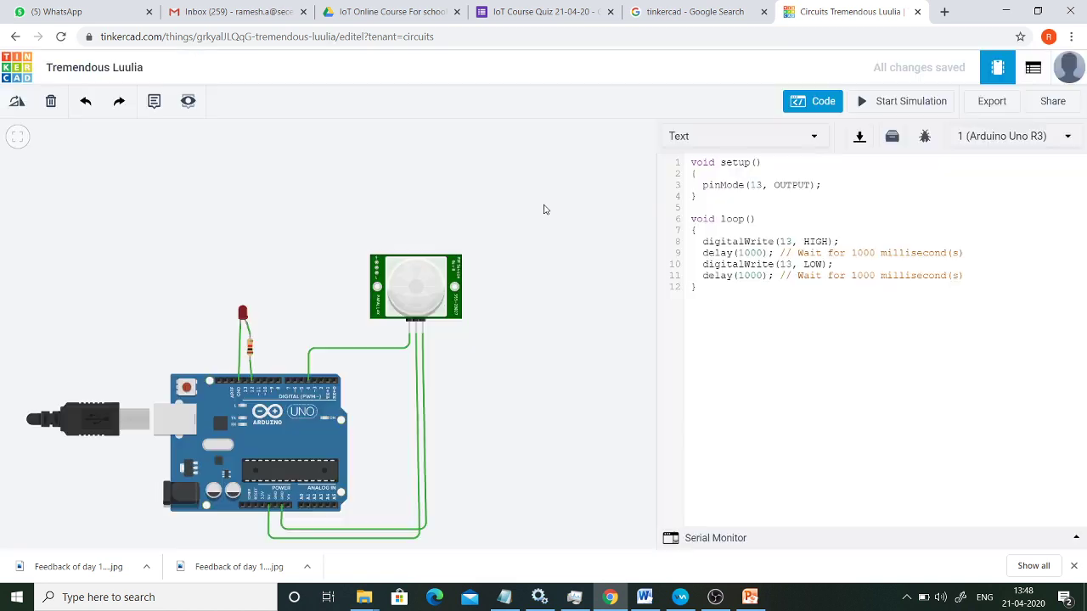